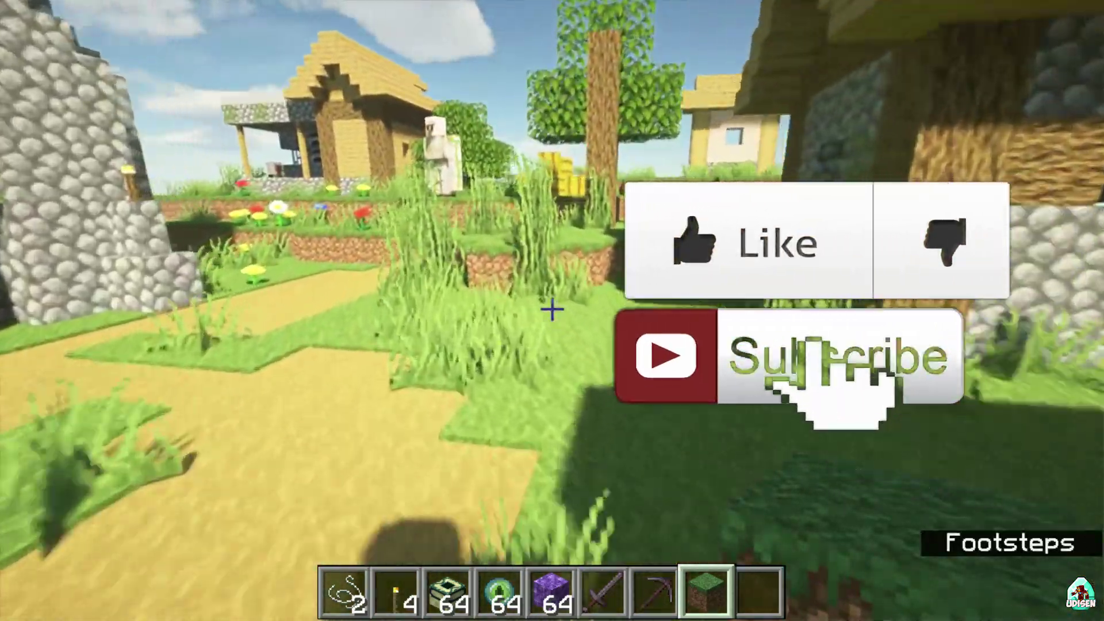
key(w)
key(space)
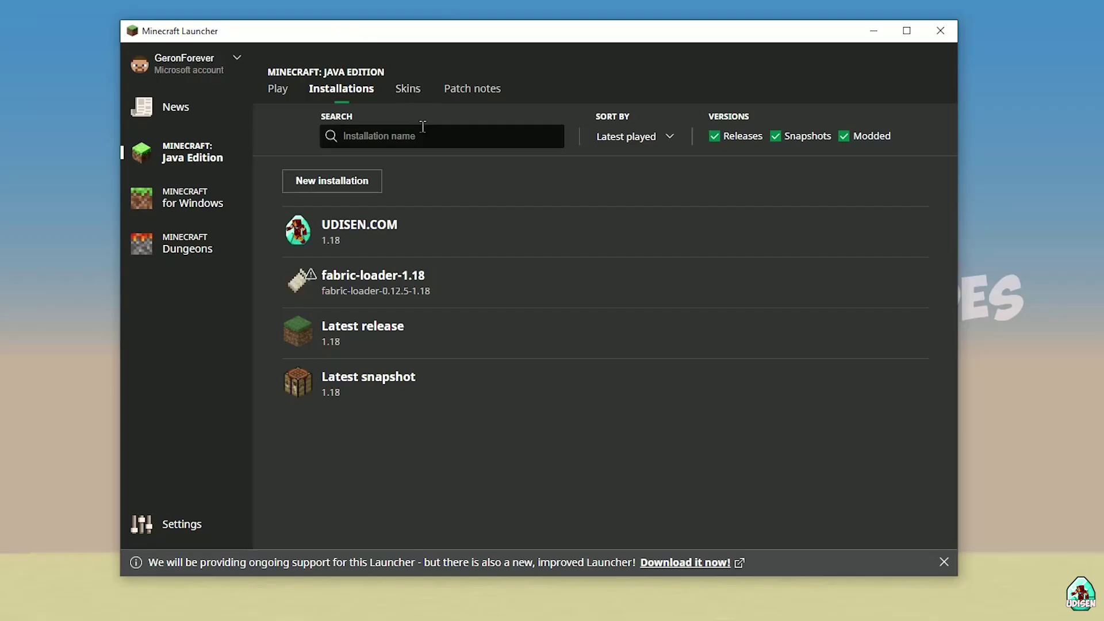
click(279, 90)
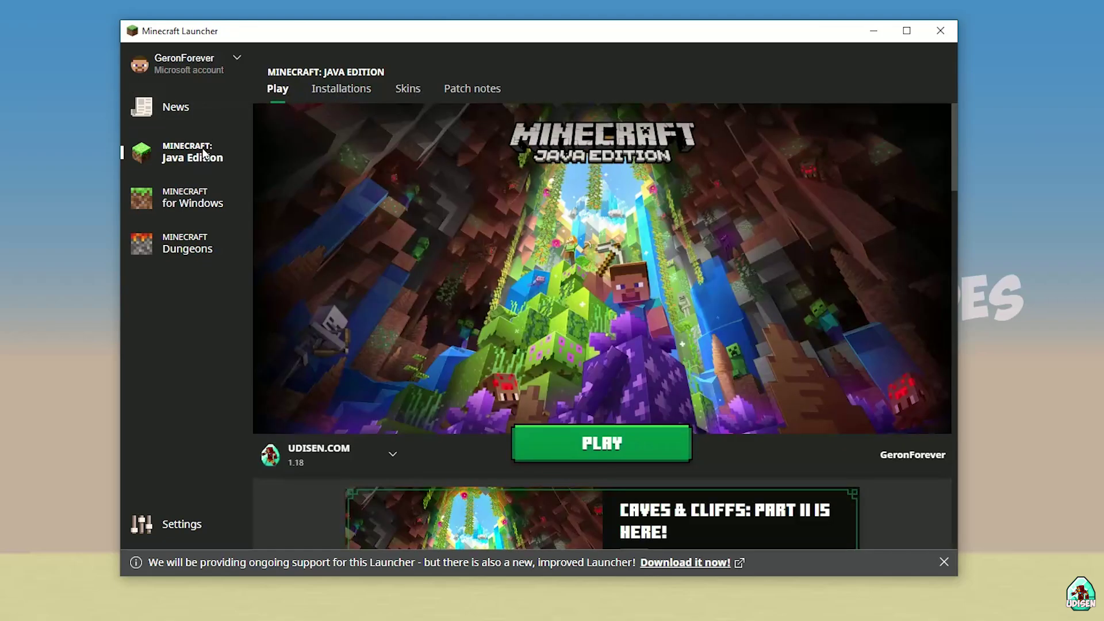
click(347, 90)
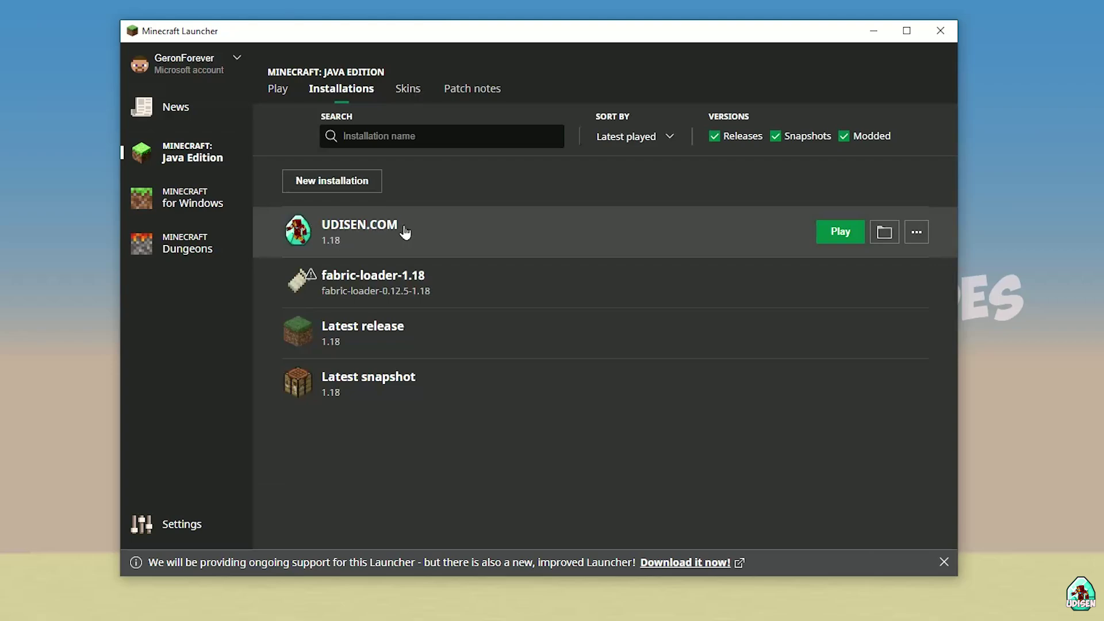
click(325, 180)
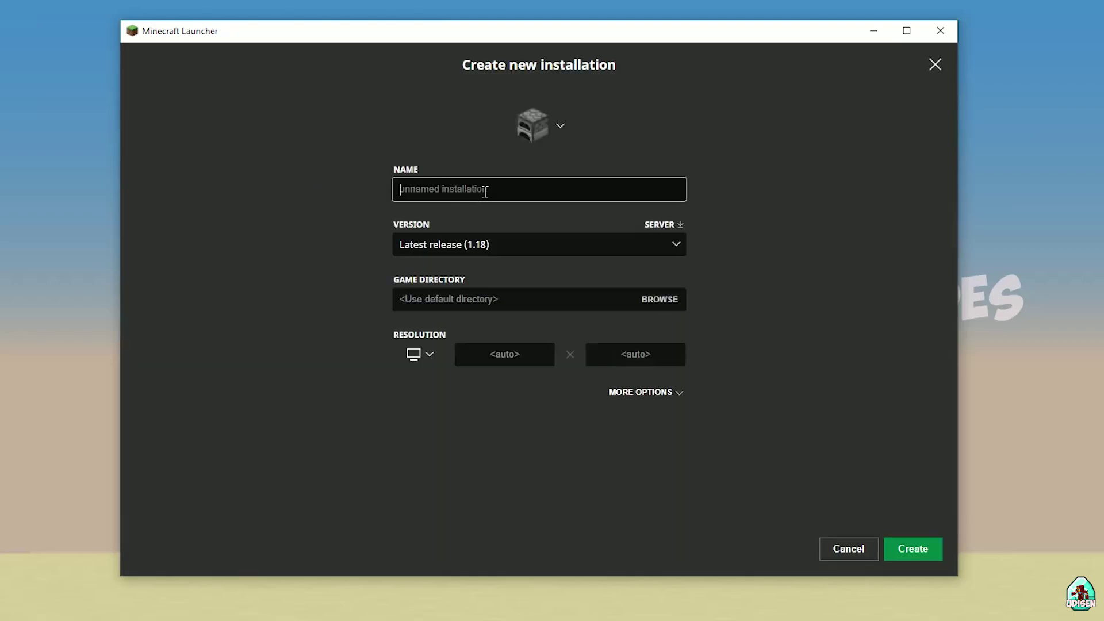
text(ngfhnhgnhgnhgnhgnhg)
click(911, 551)
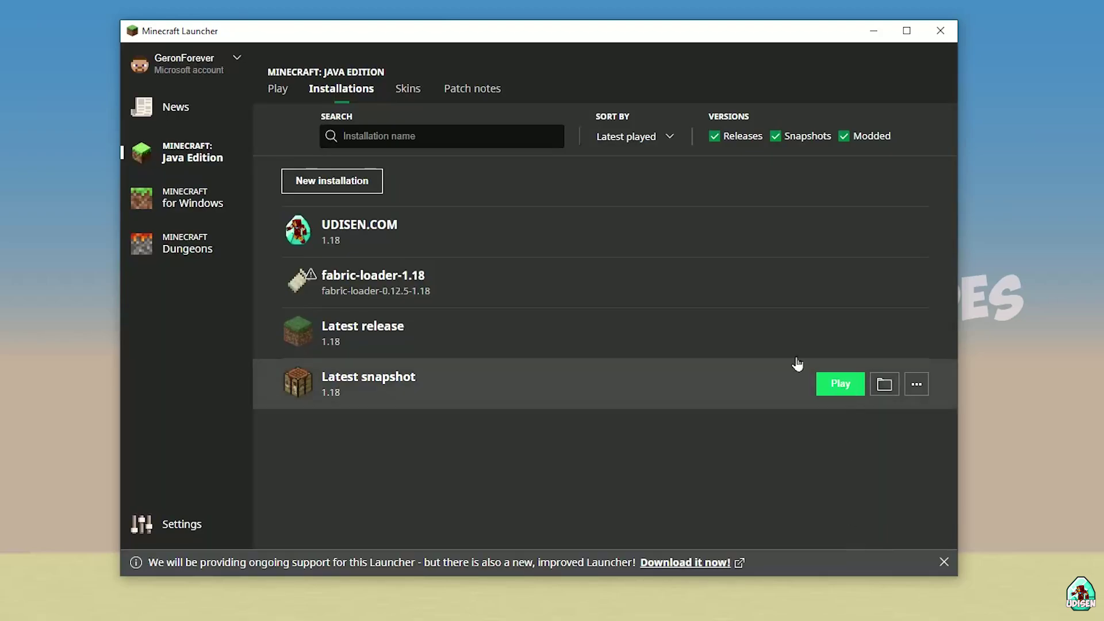
- Open the UDISEN.COM installation for editing and select release 1.18 as its version
click(476, 229)
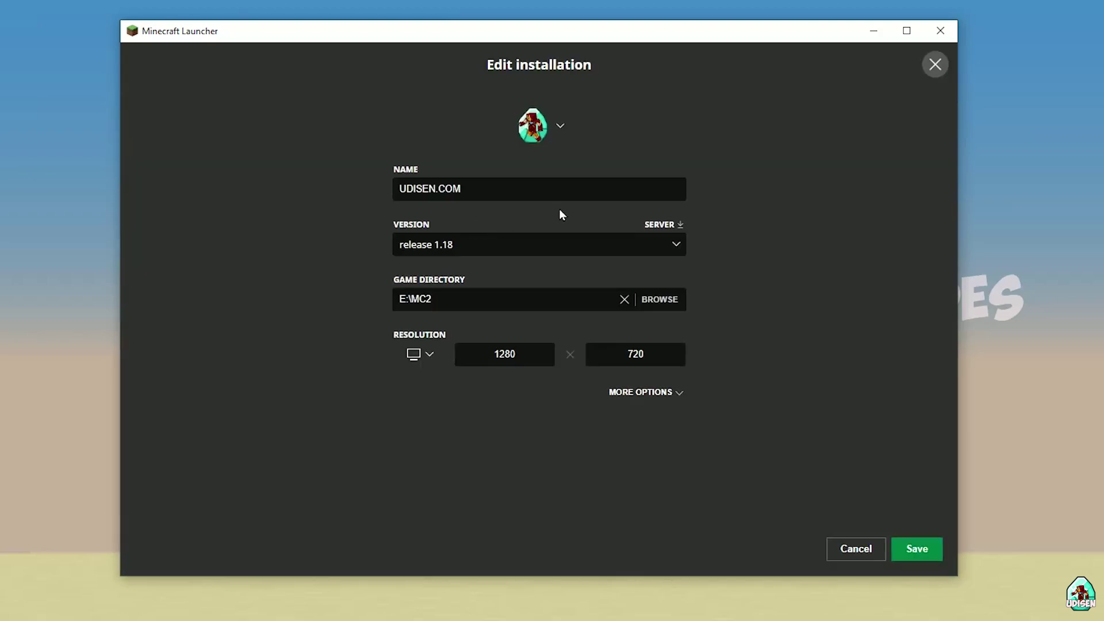
click(471, 242)
click(471, 243)
click(345, 285)
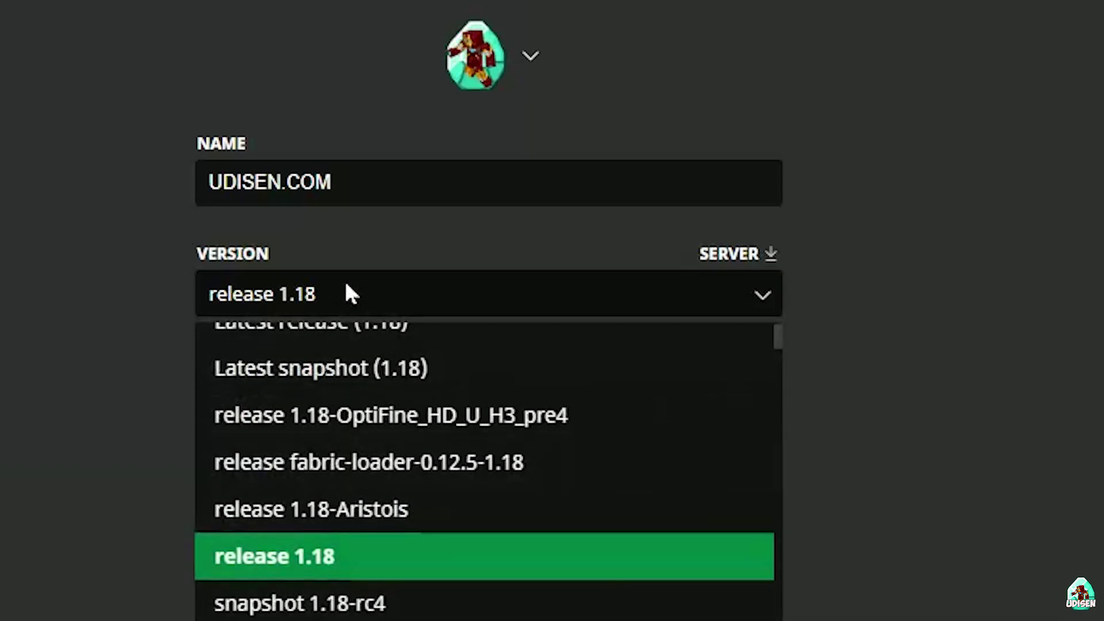
click(293, 553)
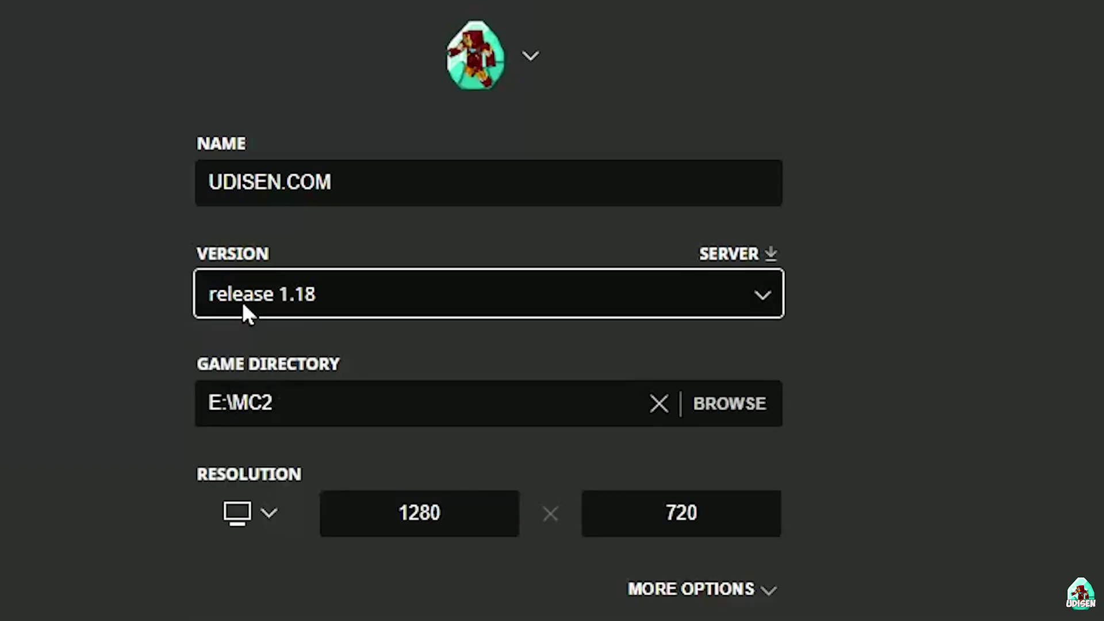
- Change the UDISEN.COM installation's version to snapshot 1.18-pre8
click(253, 302)
scroll(406, 552, down, 3)
scroll(419, 494, down, 3)
click(425, 411)
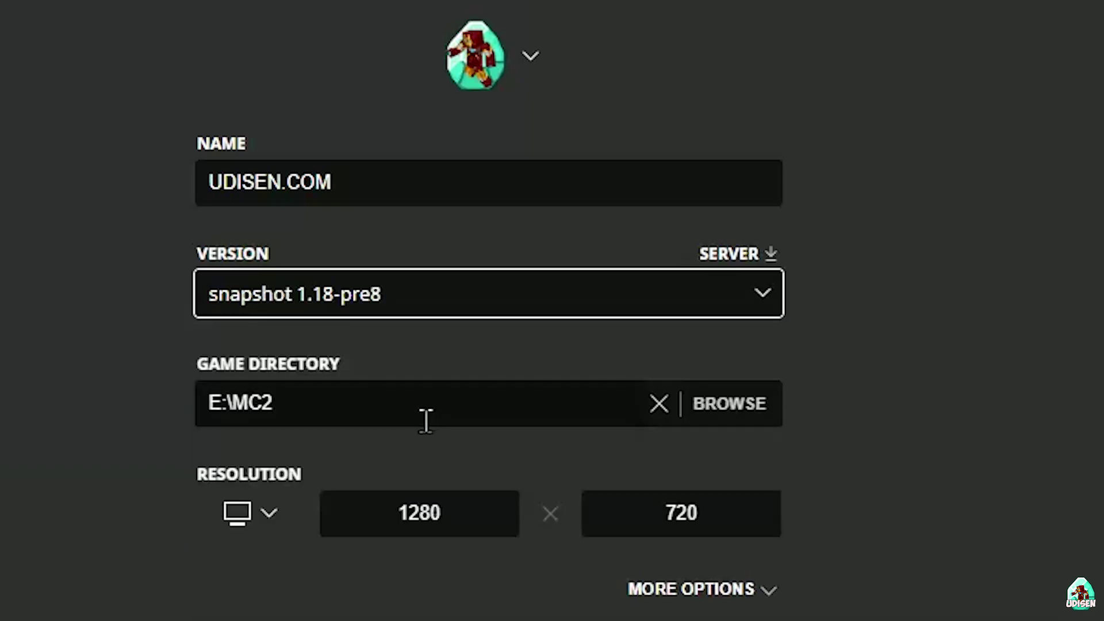
- Set the UDISEN.COM installation's version back to release 1.18 and save the installation
click(365, 304)
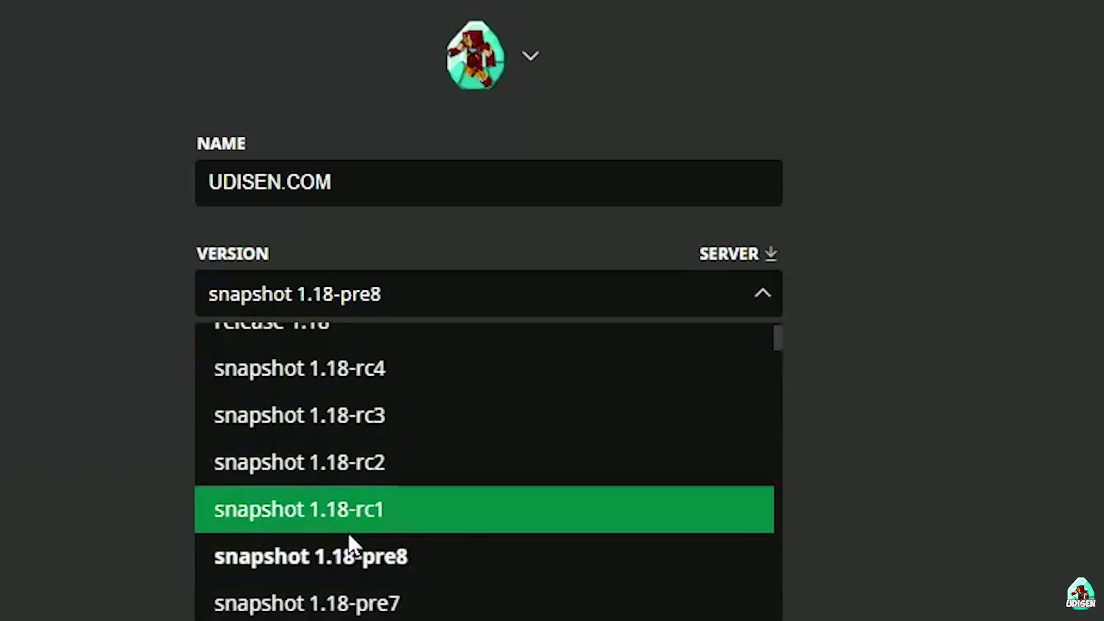
scroll(349, 535, up, 5)
click(352, 585)
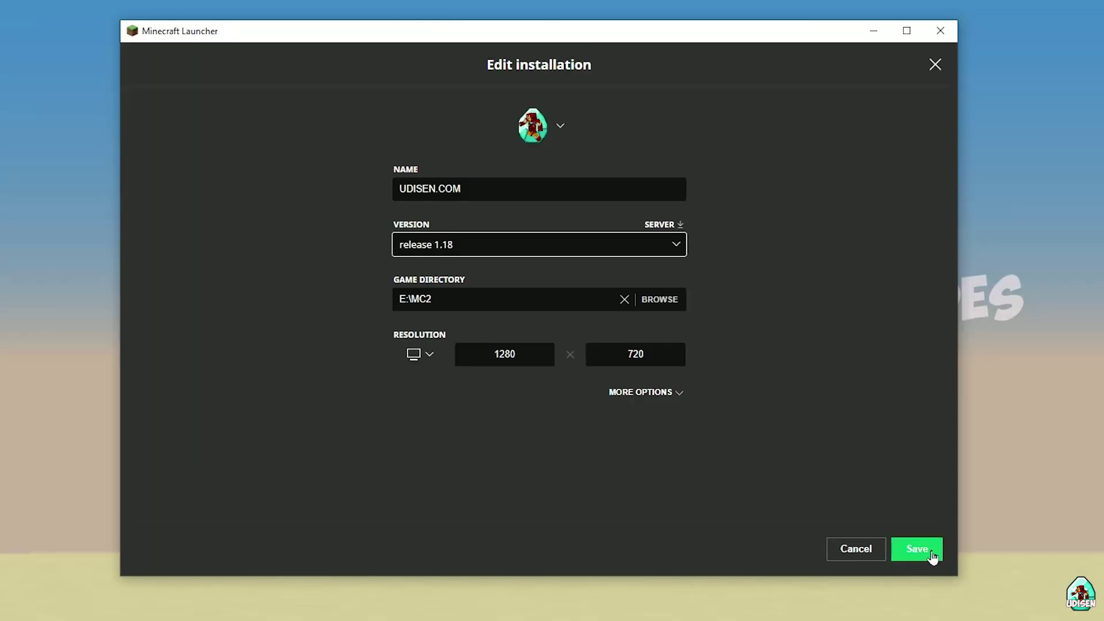
click(916, 549)
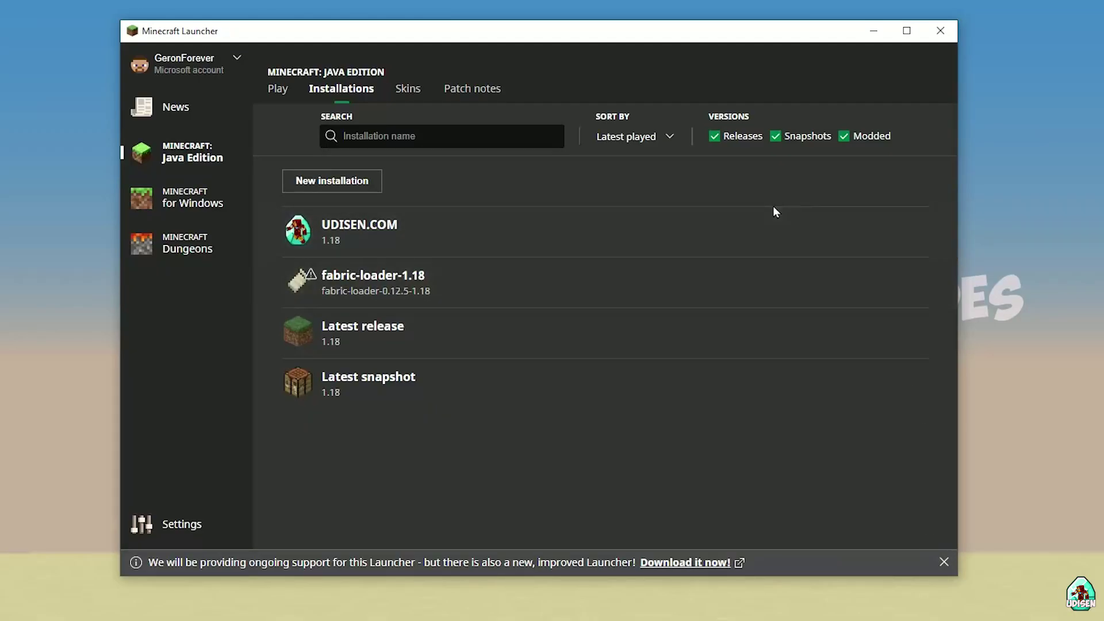
click(944, 562)
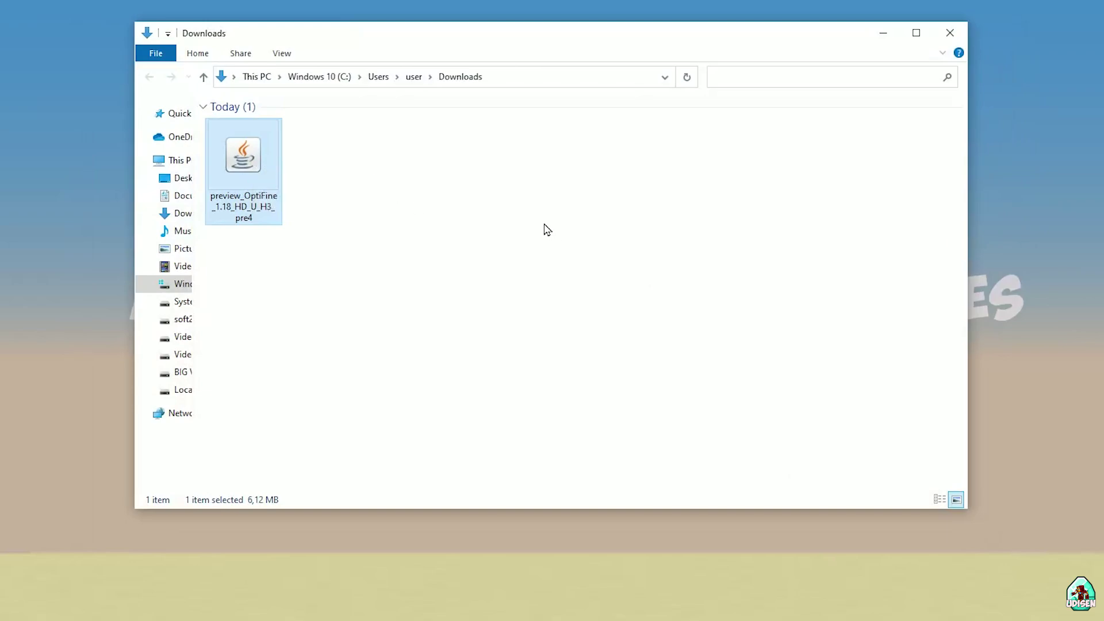
- Run the preview_OptiFine_1.18_HD_U_H3_pre4 installer from the Downloads folder and install OptiFine into the .minecraft folder
double_click(272, 162)
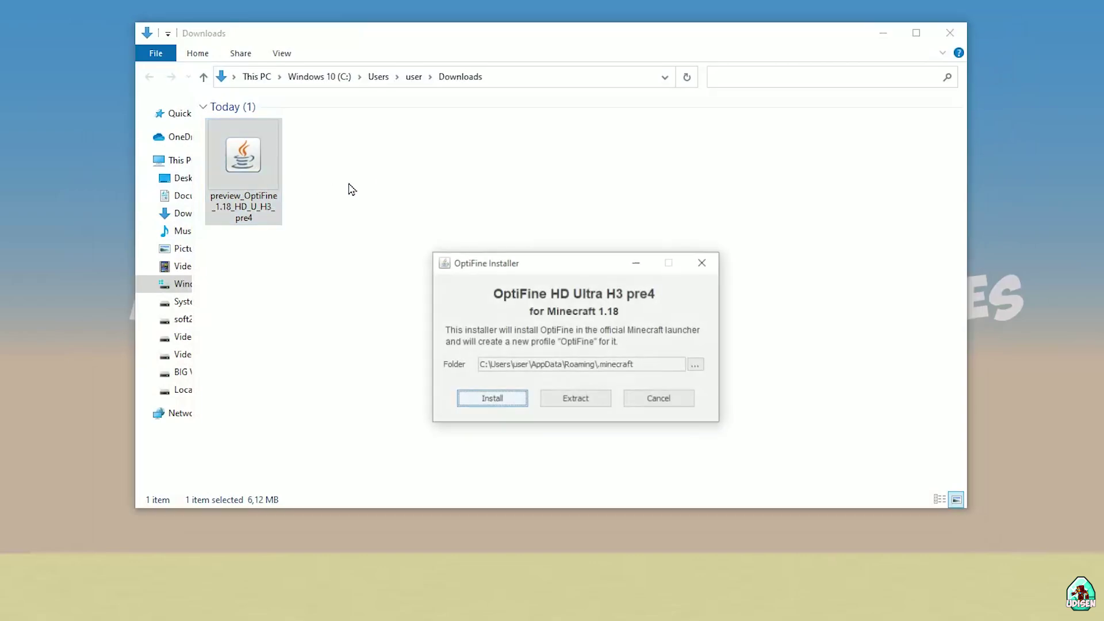
drag(543, 264, 479, 120)
click(440, 253)
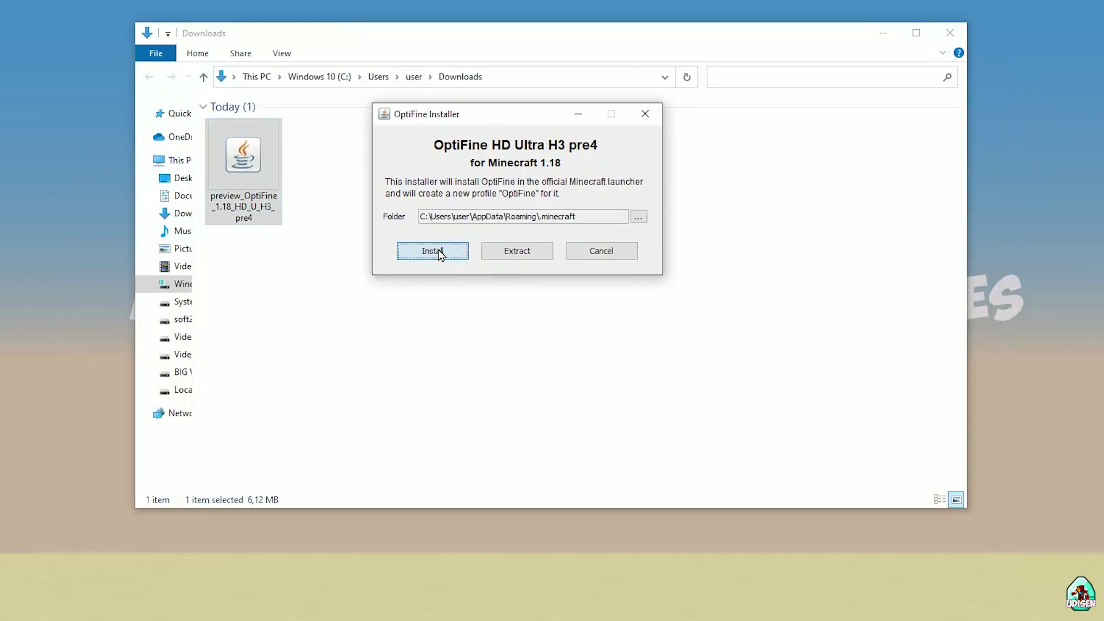
drag(530, 288, 477, 182)
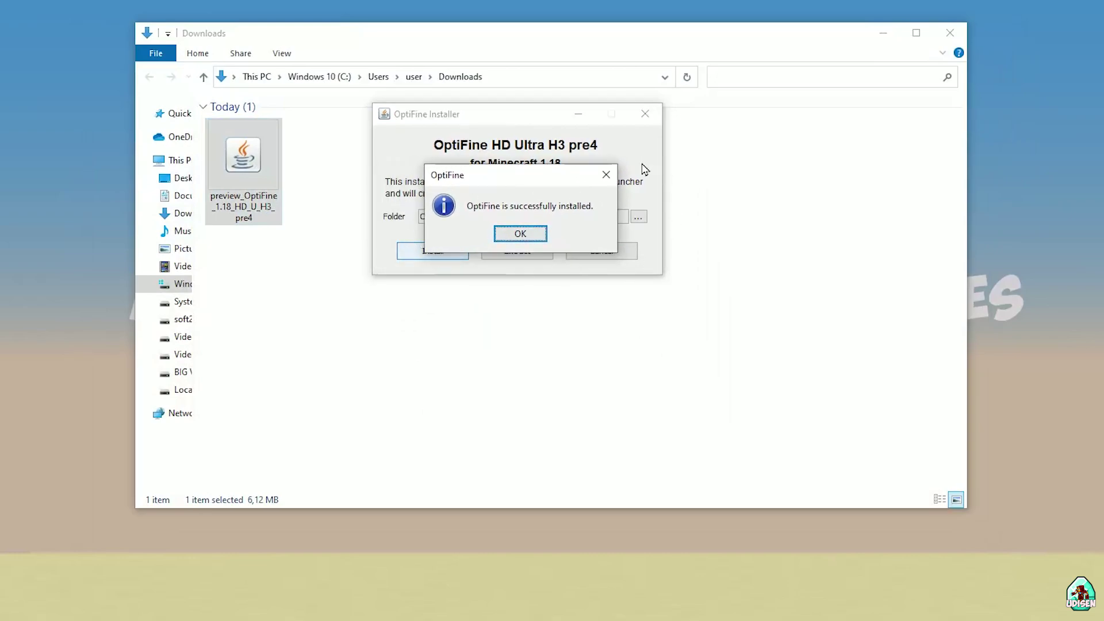
click(520, 234)
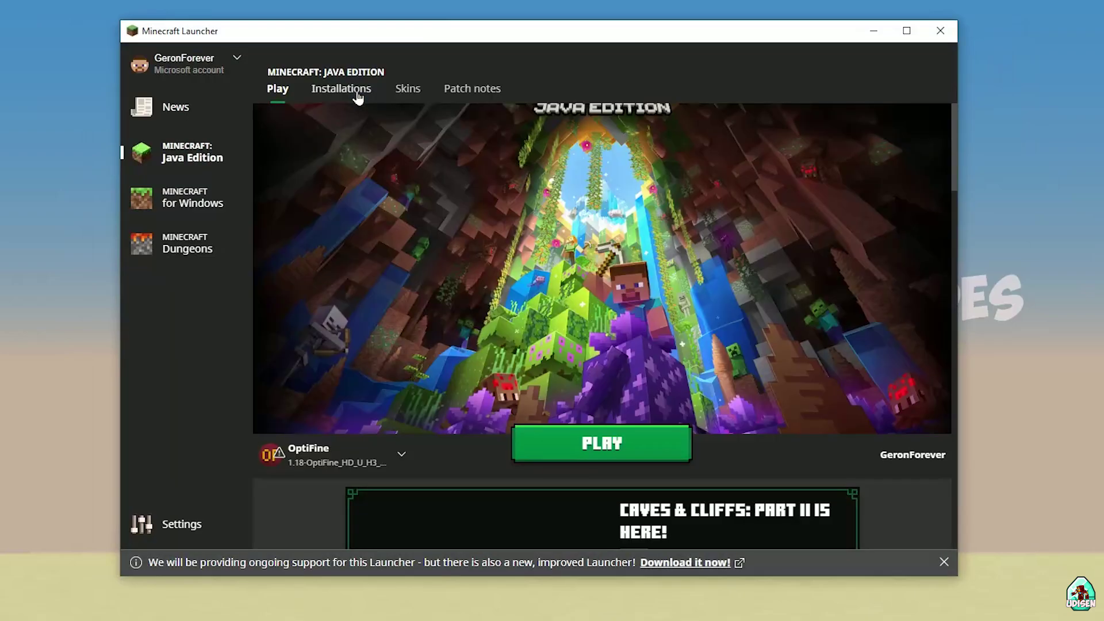
- Launch Minecraft from the launcher using the OptiFine installation, version 1.18-OptiFine_HD_U_H3_pre4
click(353, 91)
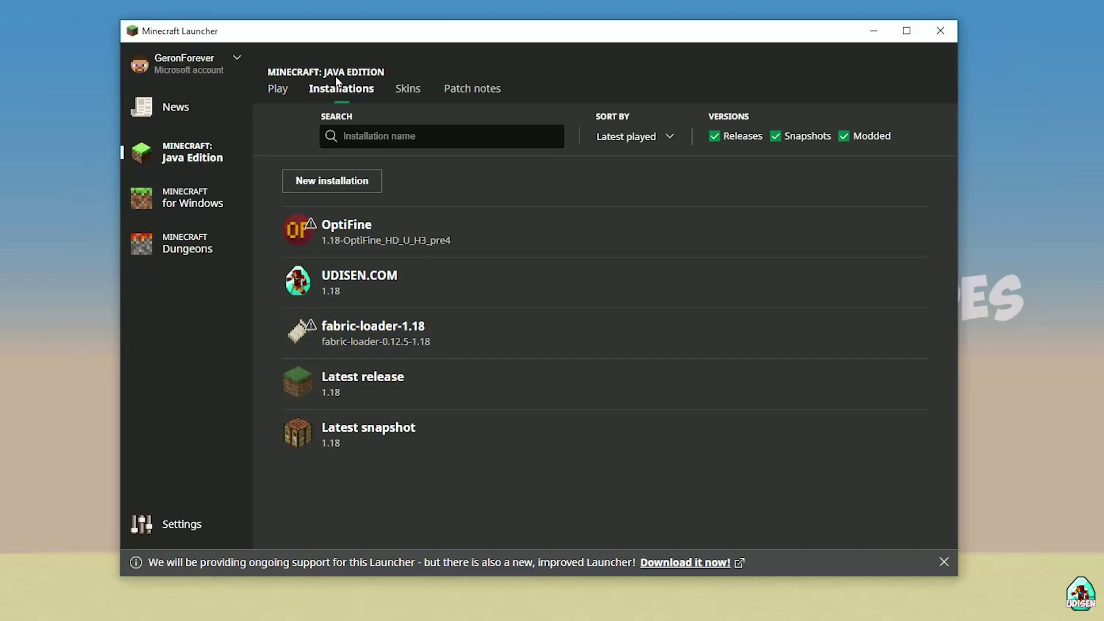
mouse_move(443, 255)
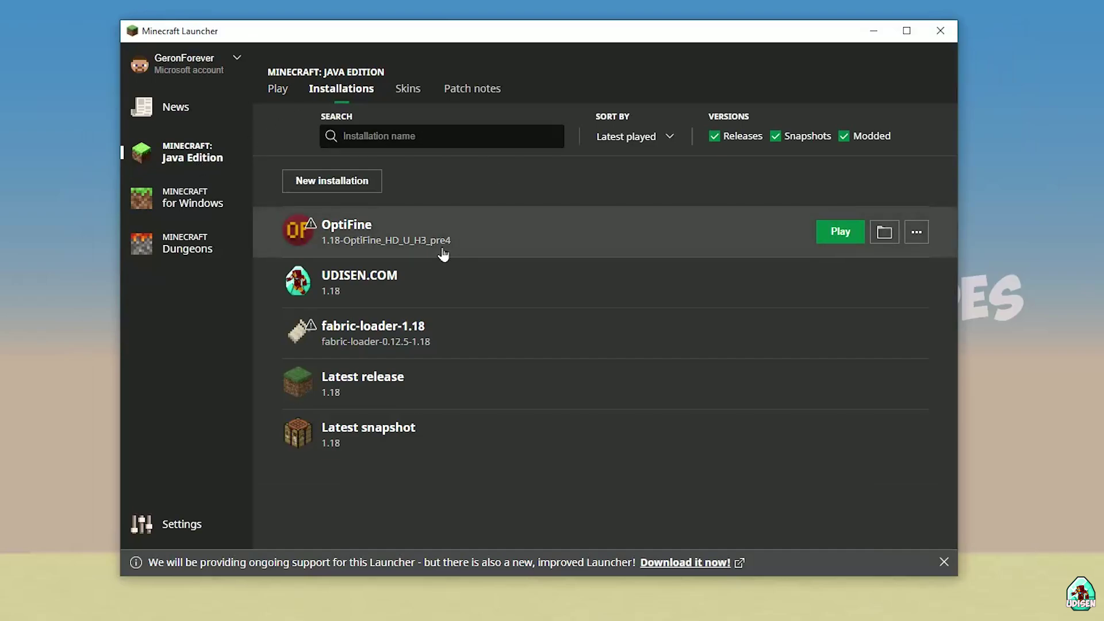
click(843, 234)
click(466, 240)
click(532, 241)
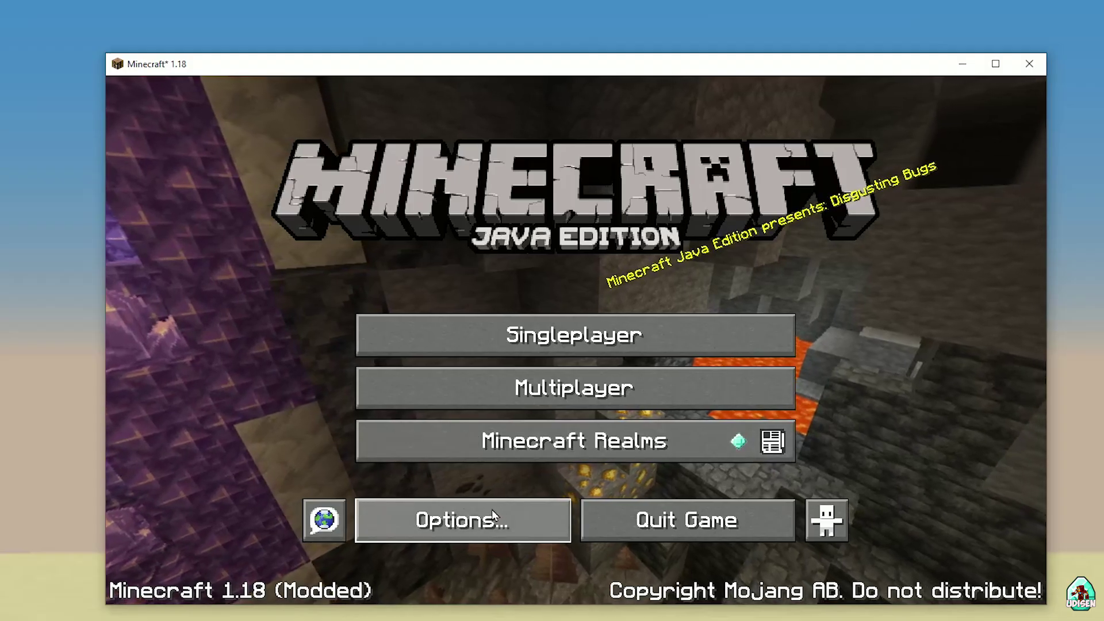
- Open the game's shaderpacks folder from the shader video settings and place its window beside the work area
click(446, 523)
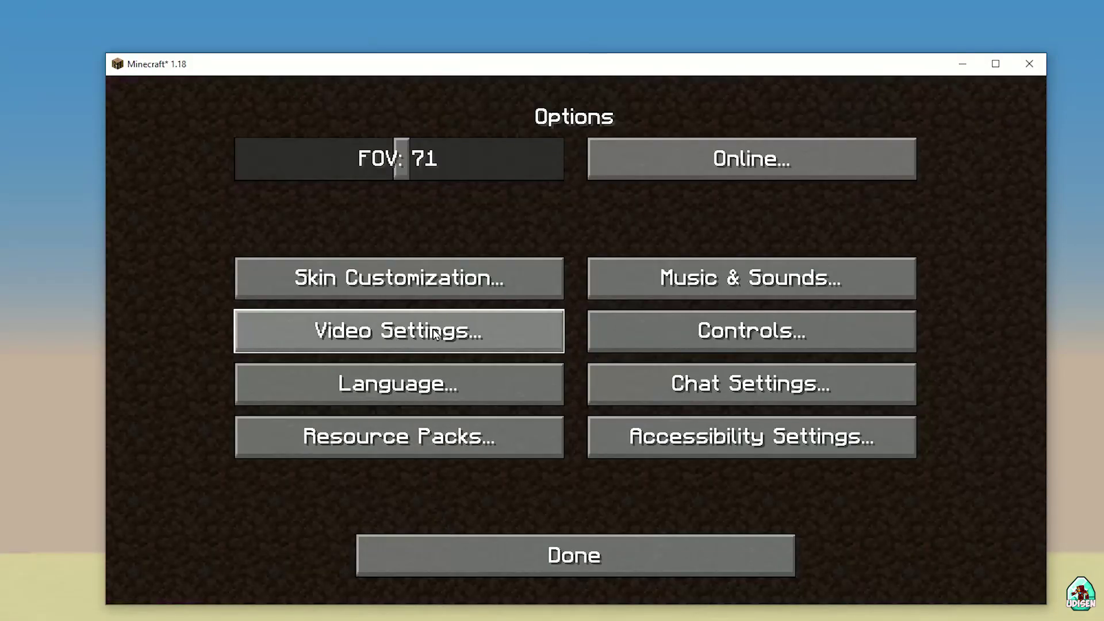
click(415, 334)
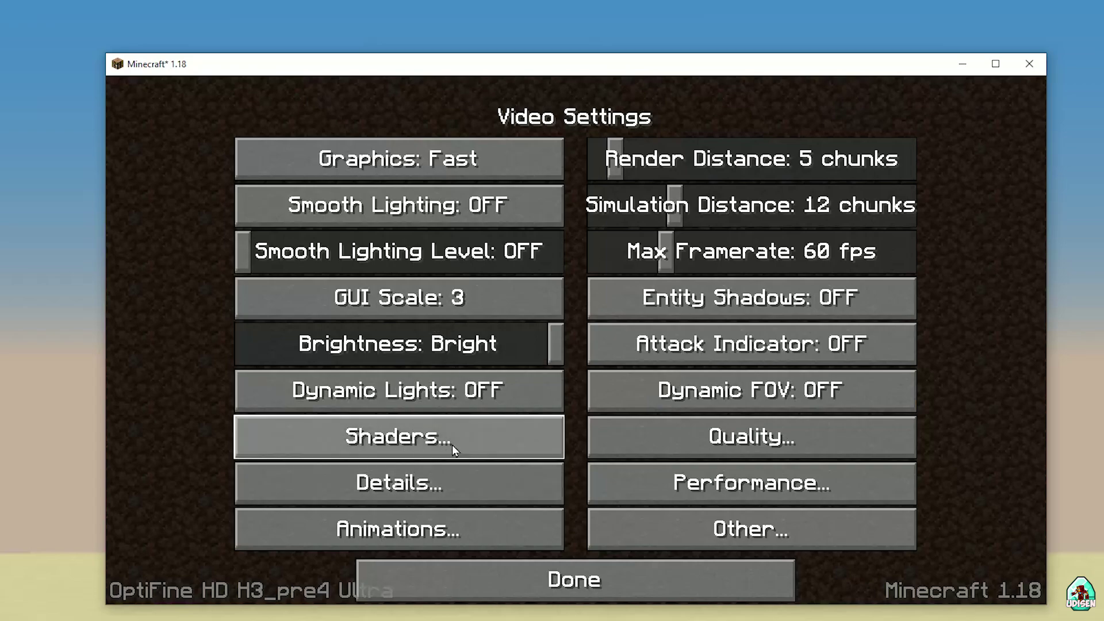
click(388, 435)
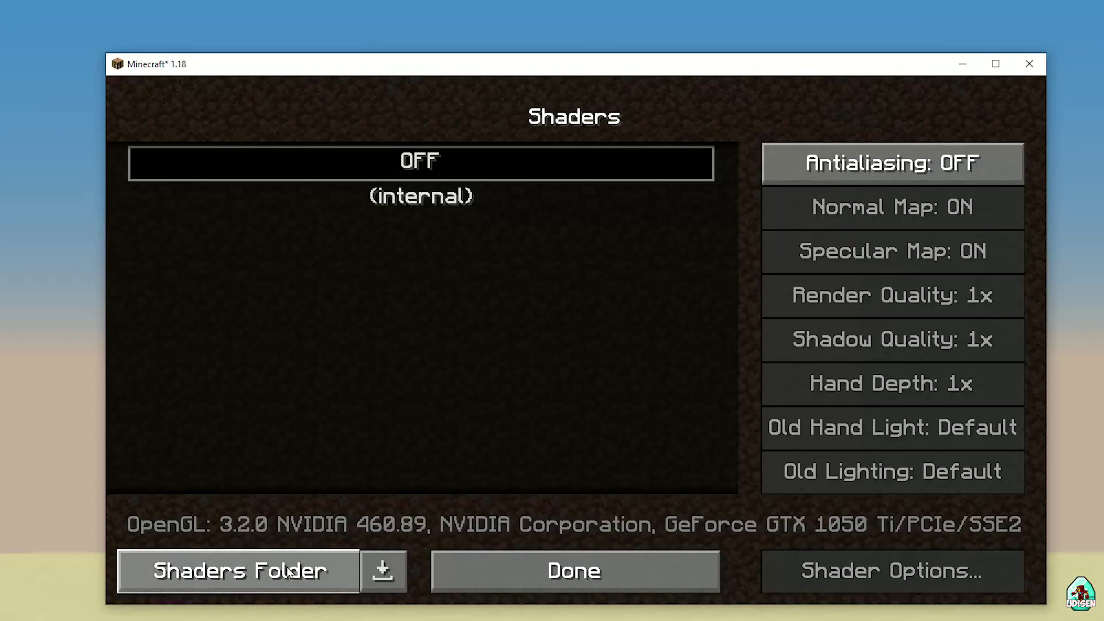
click(247, 572)
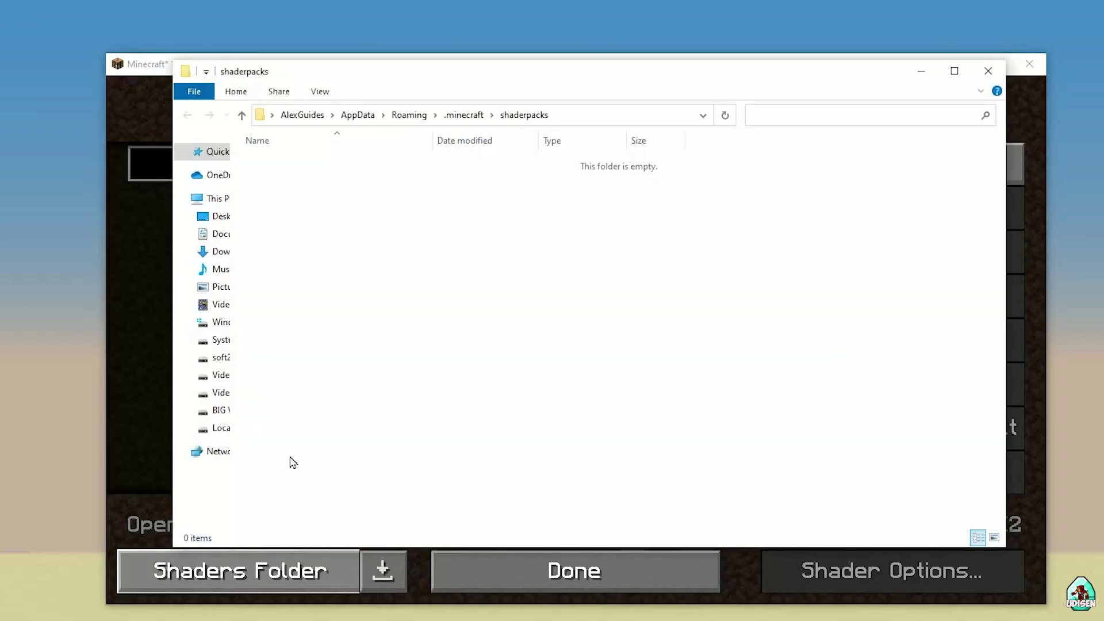
drag(440, 76, 249, 86)
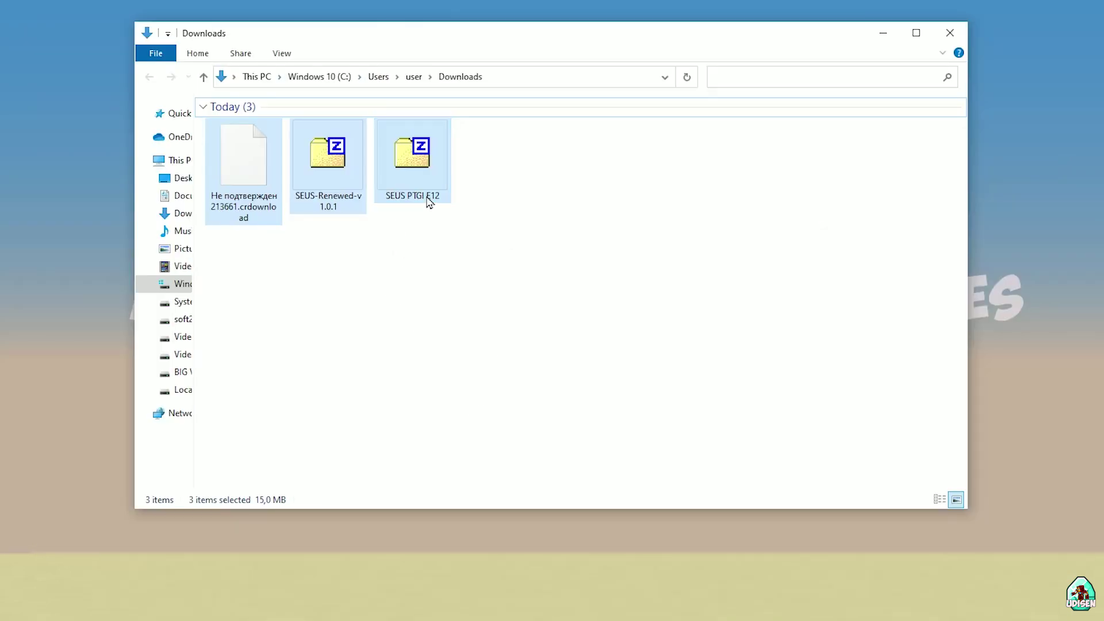
- Transfer the SEUS PTGI E12 and SEUS-Renewed-v1.0.1 archives from Downloads into the shaderpacks folder
click(408, 176)
drag(494, 51, 815, 53)
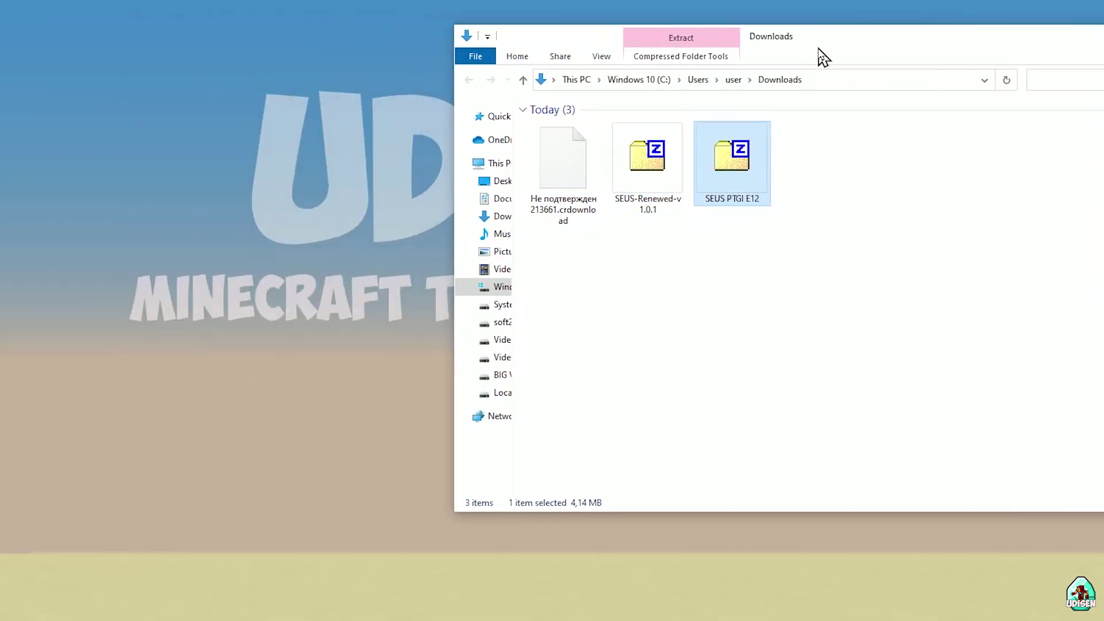
key(alt+Tab)
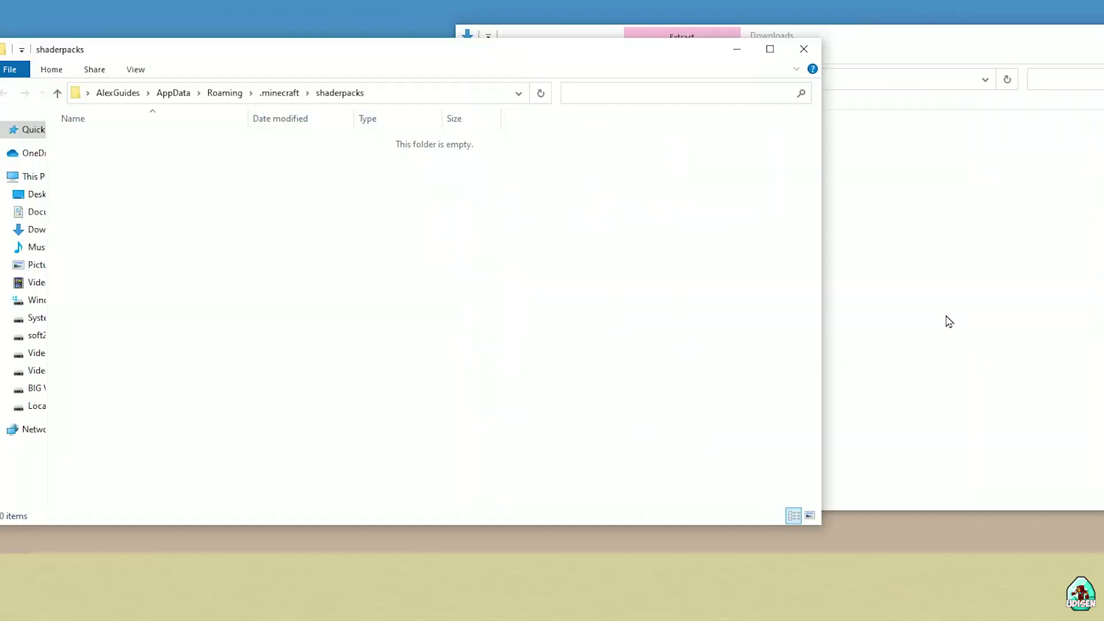
click(968, 315)
drag(665, 197, 191, 241)
click(649, 167)
drag(649, 167, 138, 164)
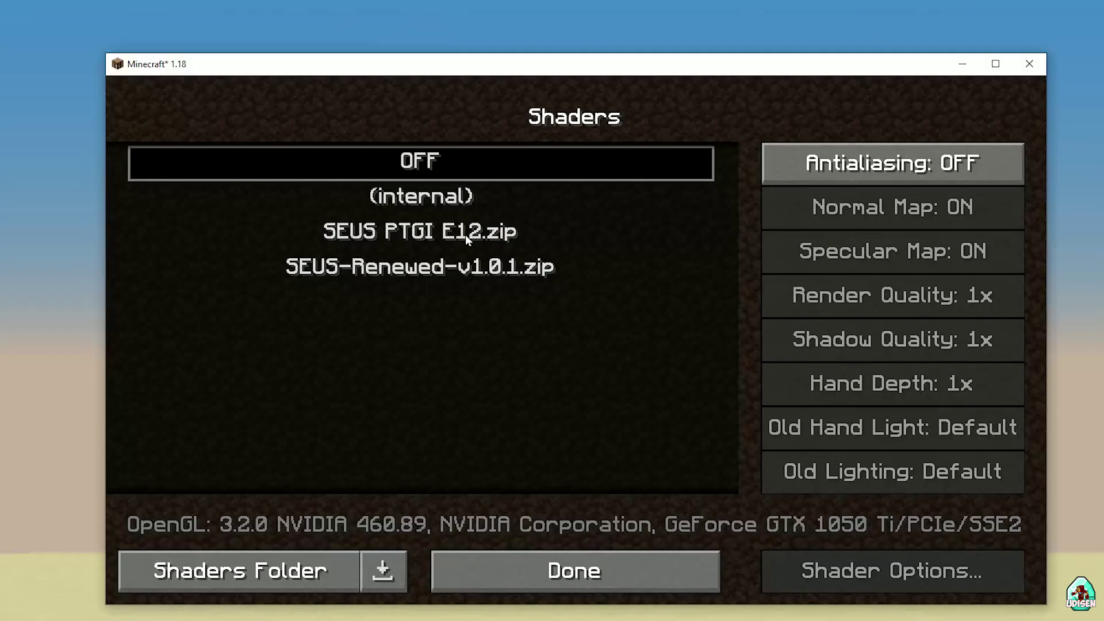
- Activate the SEUS PTGI E12.zip shader pack in Minecraft's shader settings and return to the video settings
click(468, 261)
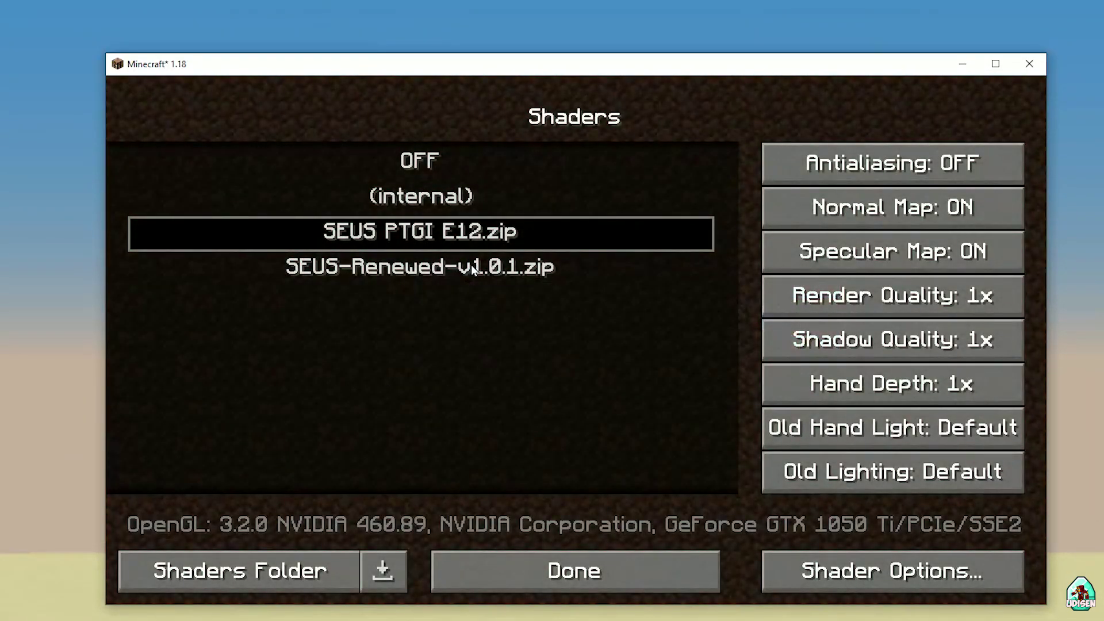
click(474, 269)
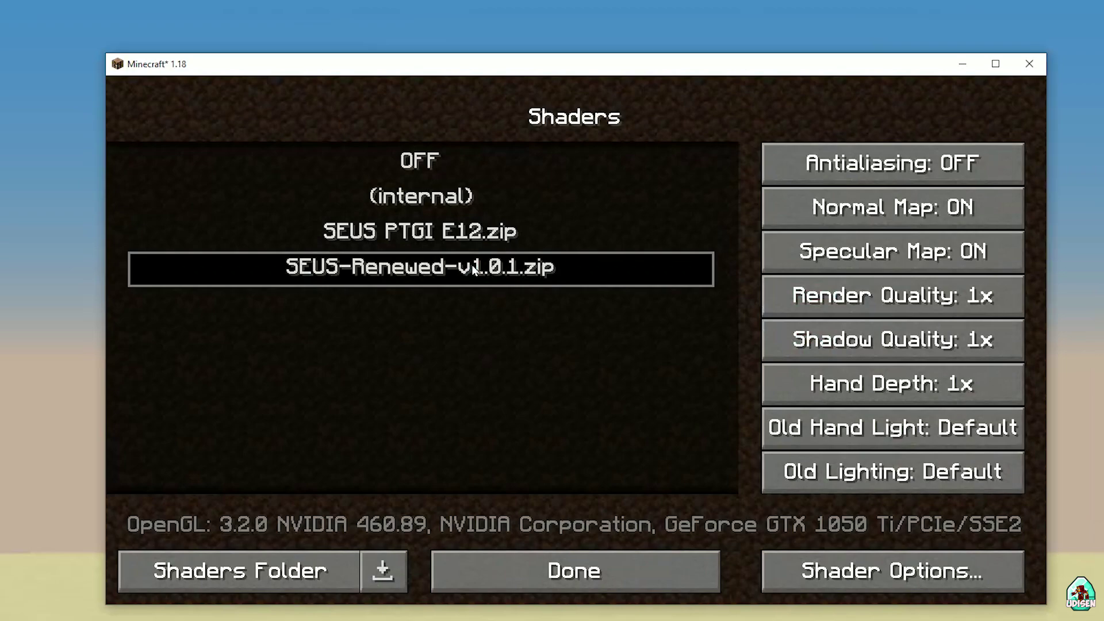
click(460, 239)
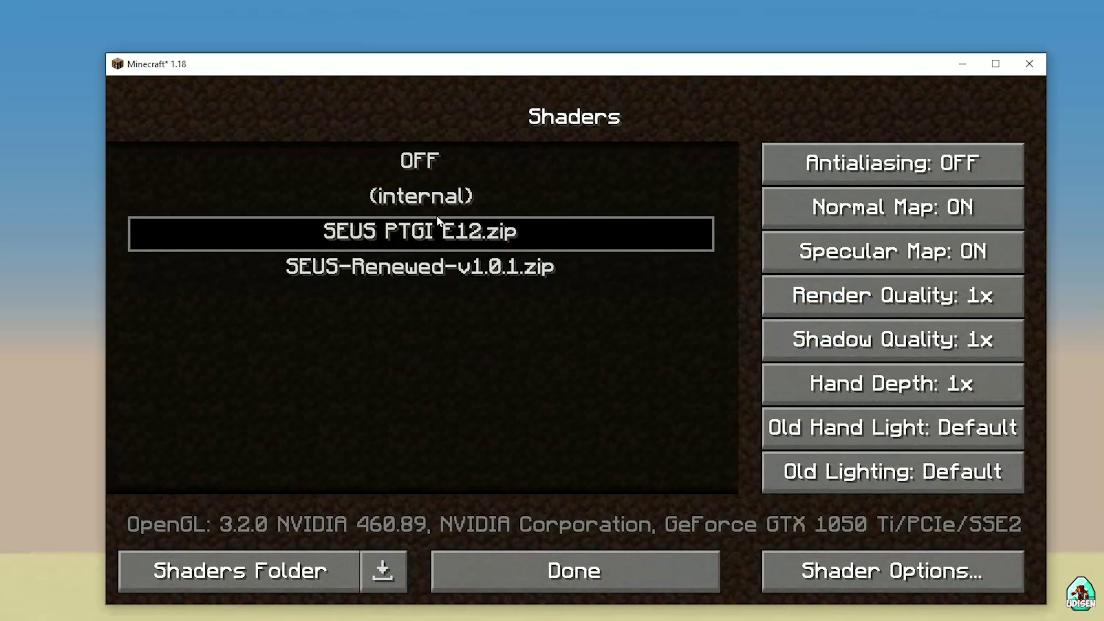
click(541, 567)
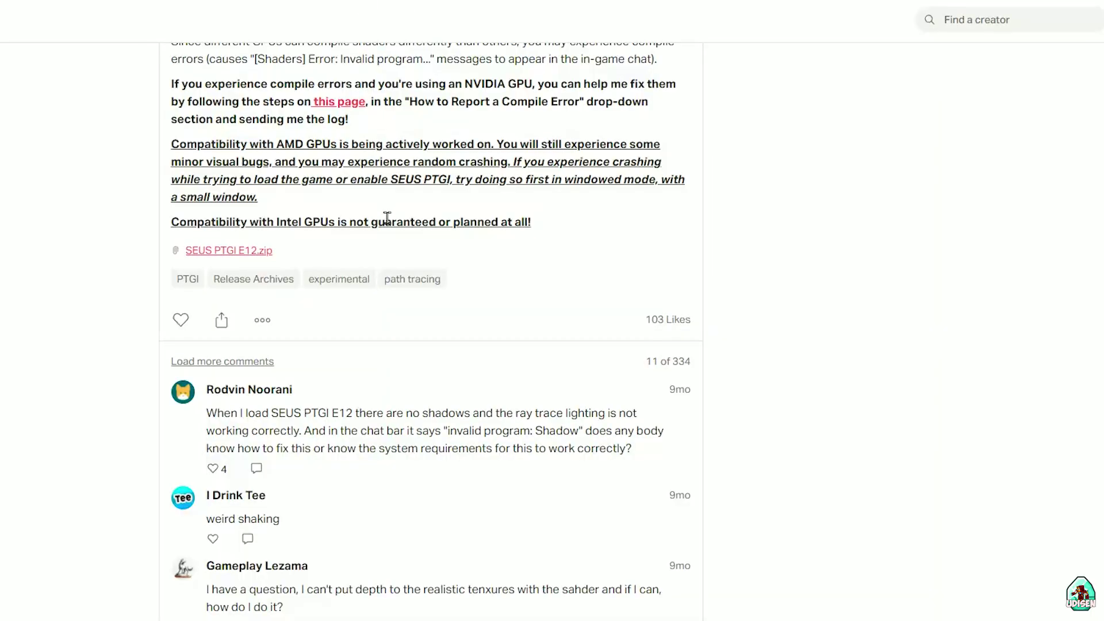
- Review the video settings requirements on the SEUS PTGI E12 web page against Minecraft's video settings
scroll(387, 216, up, 10)
scroll(377, 204, down, 3)
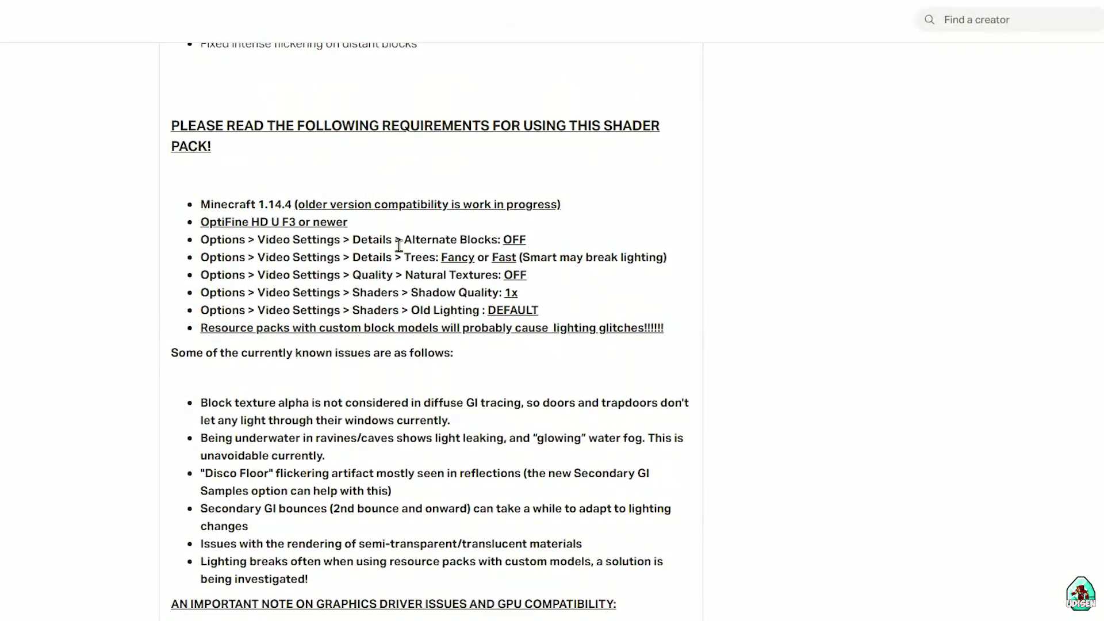
key(alt+Tab)
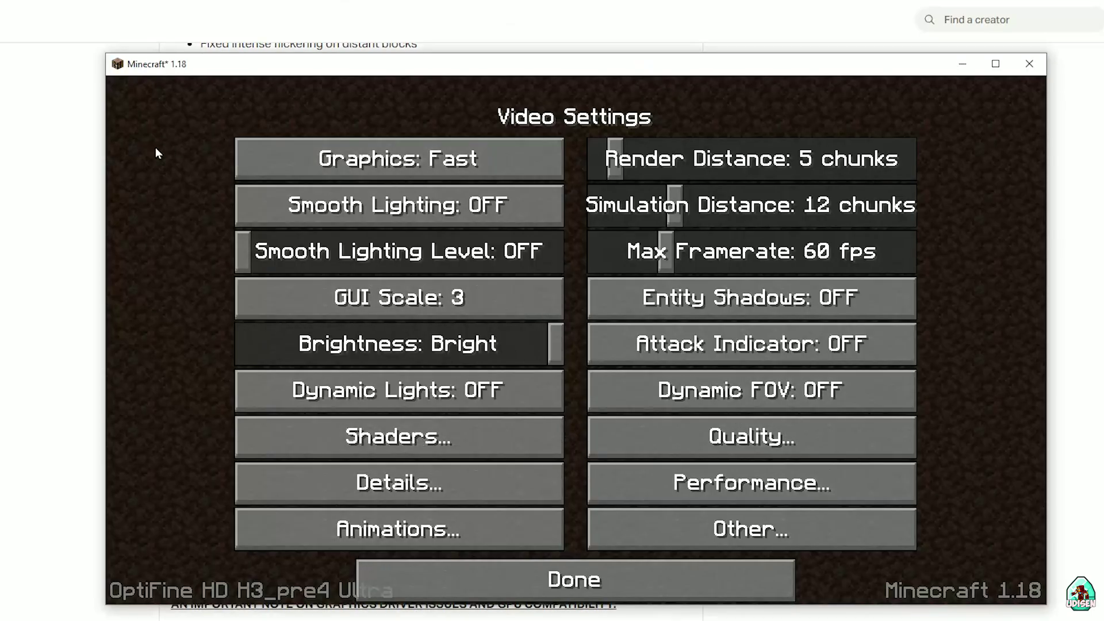
click(33, 335)
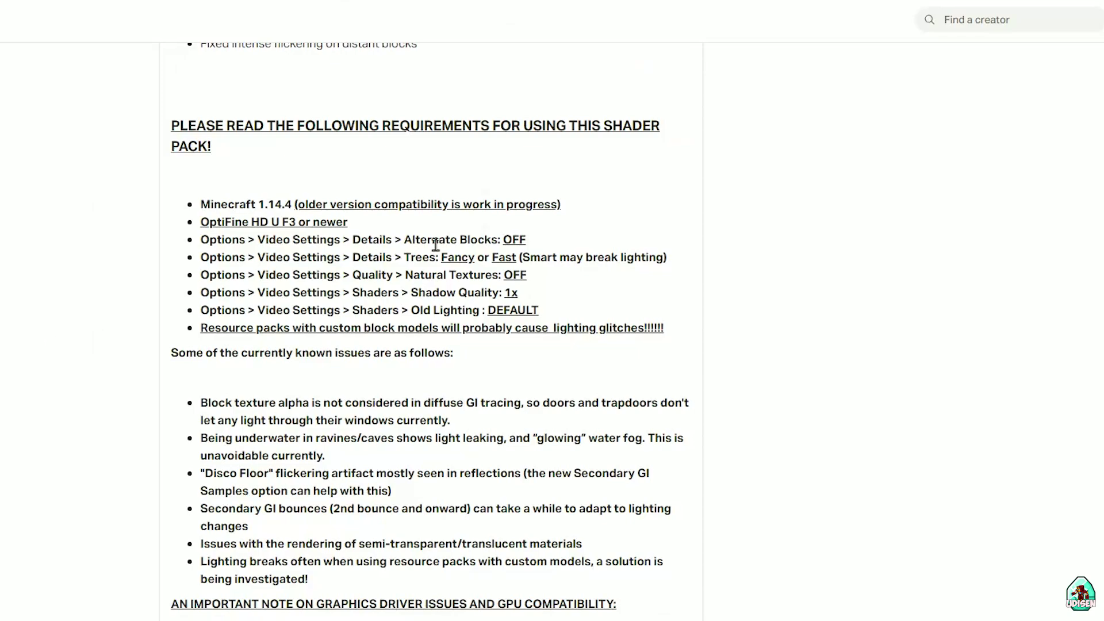
- Turn Alternate Blocks off in Minecraft's detail settings
key(alt+Tab)
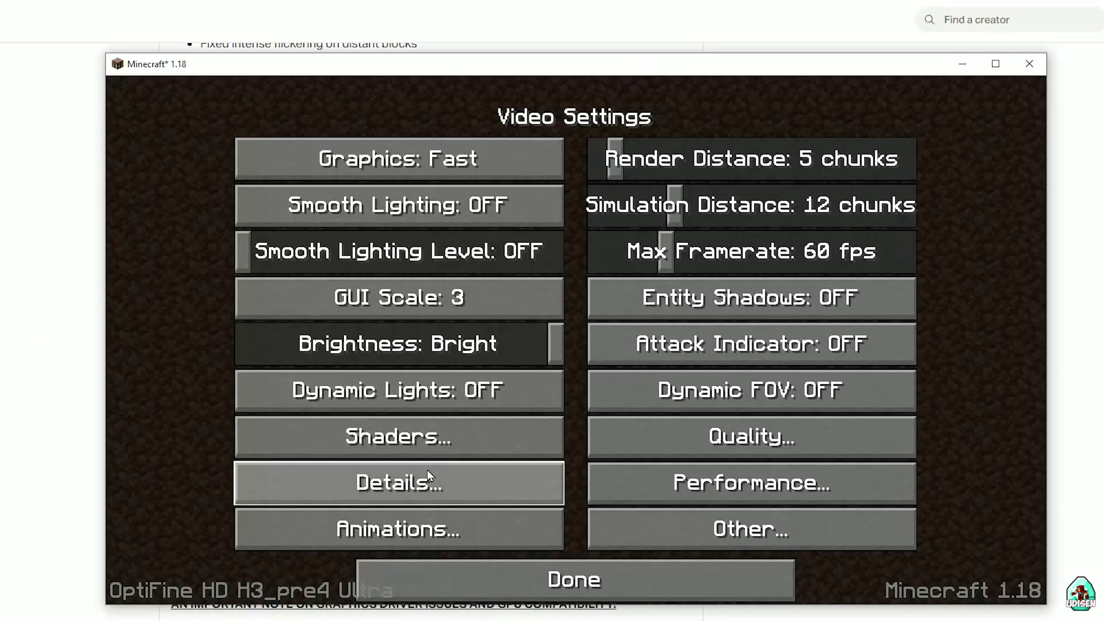
click(428, 470)
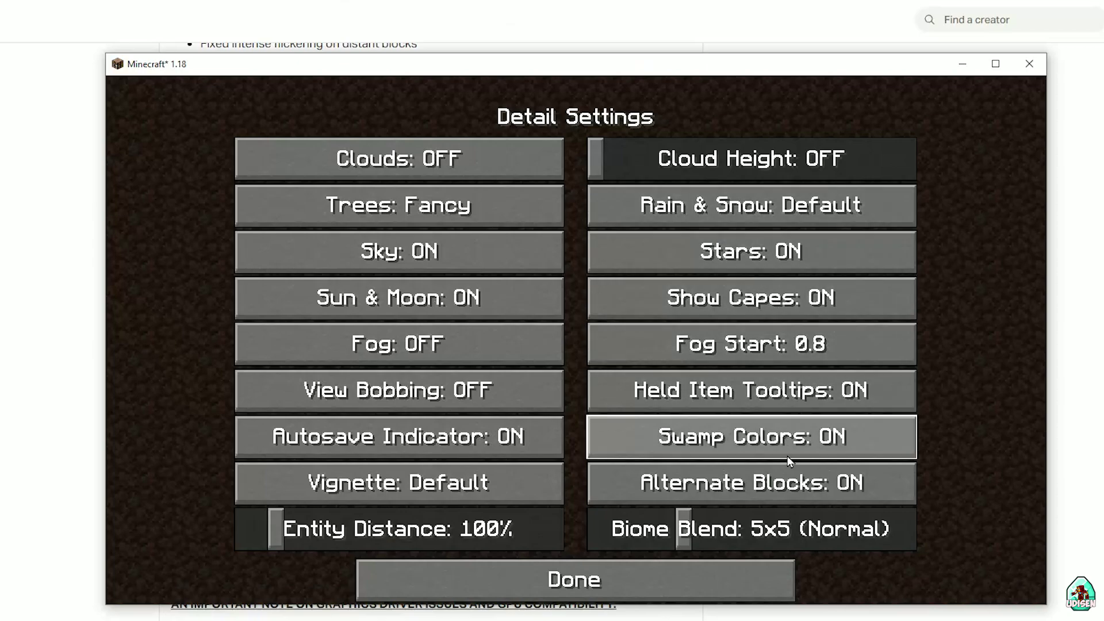
click(750, 483)
- Compare the Trees option in the detail settings with the shader web page's requirement and return to the video settings
click(48, 384)
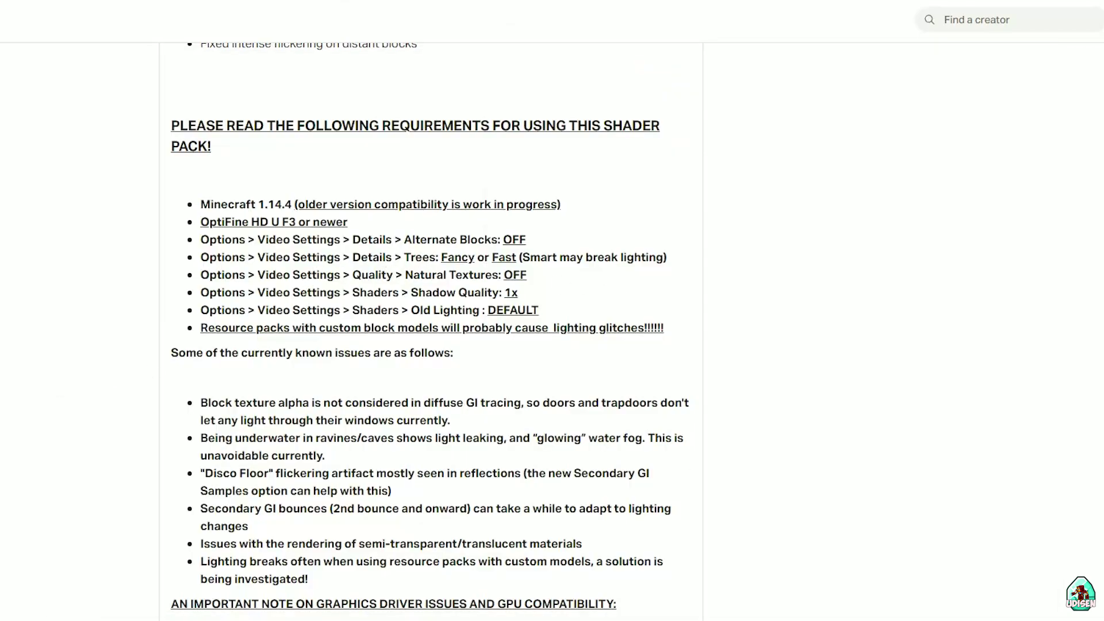
key(alt+Tab)
click(71, 358)
key(alt+Tab)
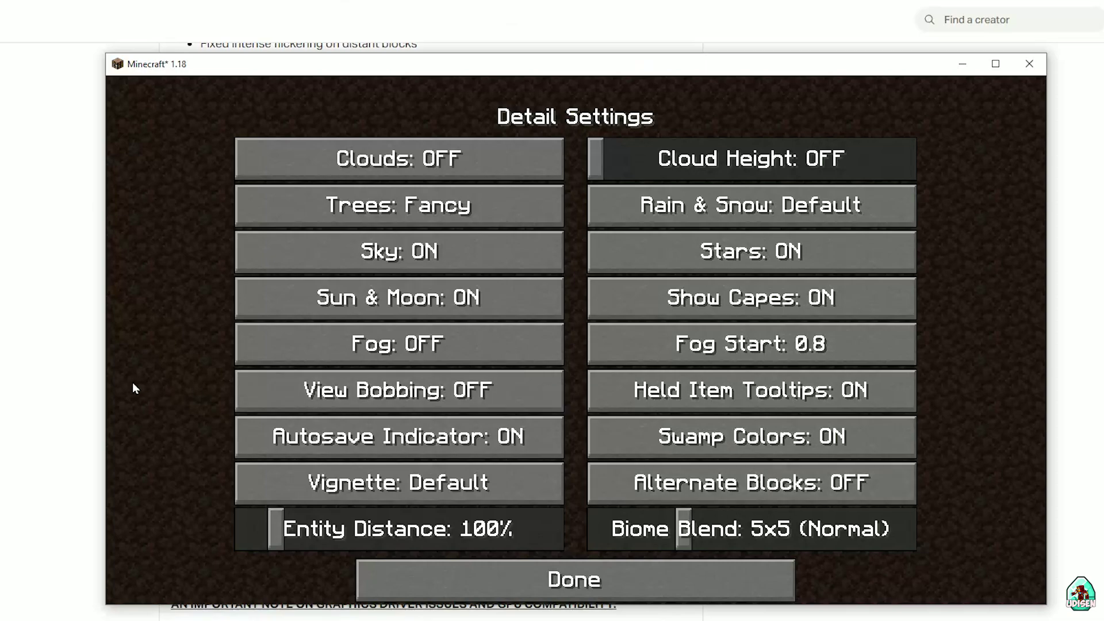
click(73, 375)
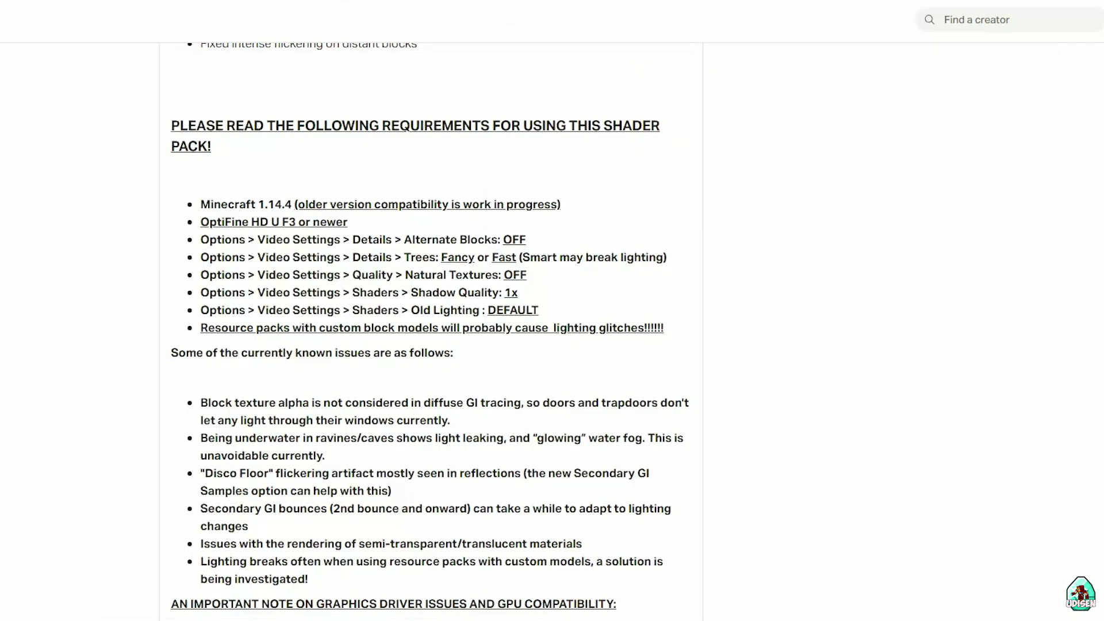
key(alt+Tab)
click(617, 581)
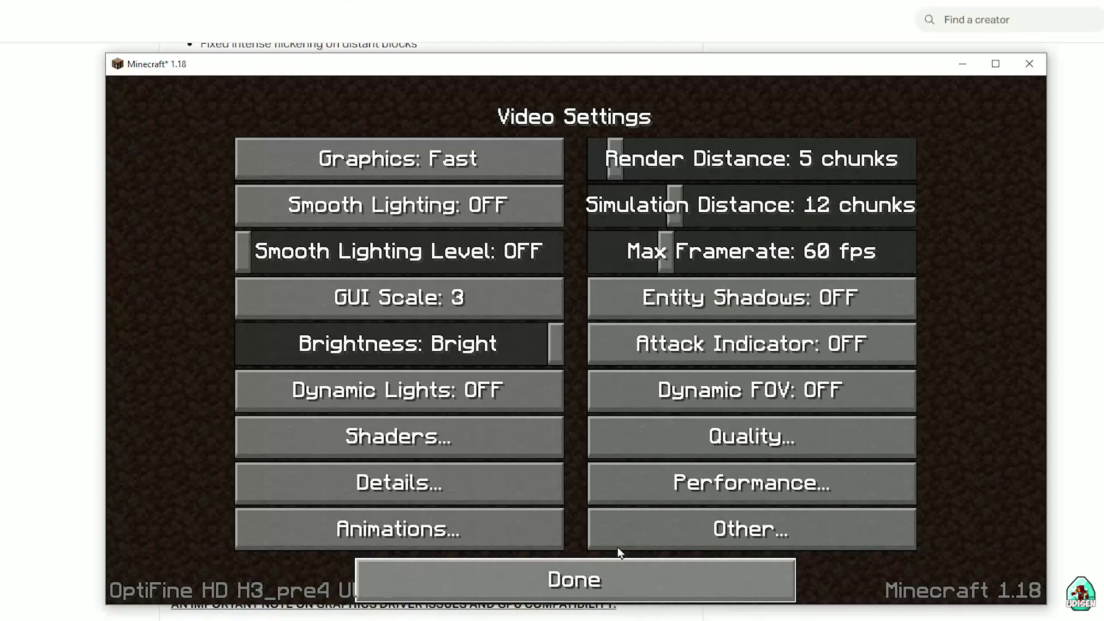
- Check Natural Textures in the quality settings against the shader web page's requirement and return to the video settings
click(681, 434)
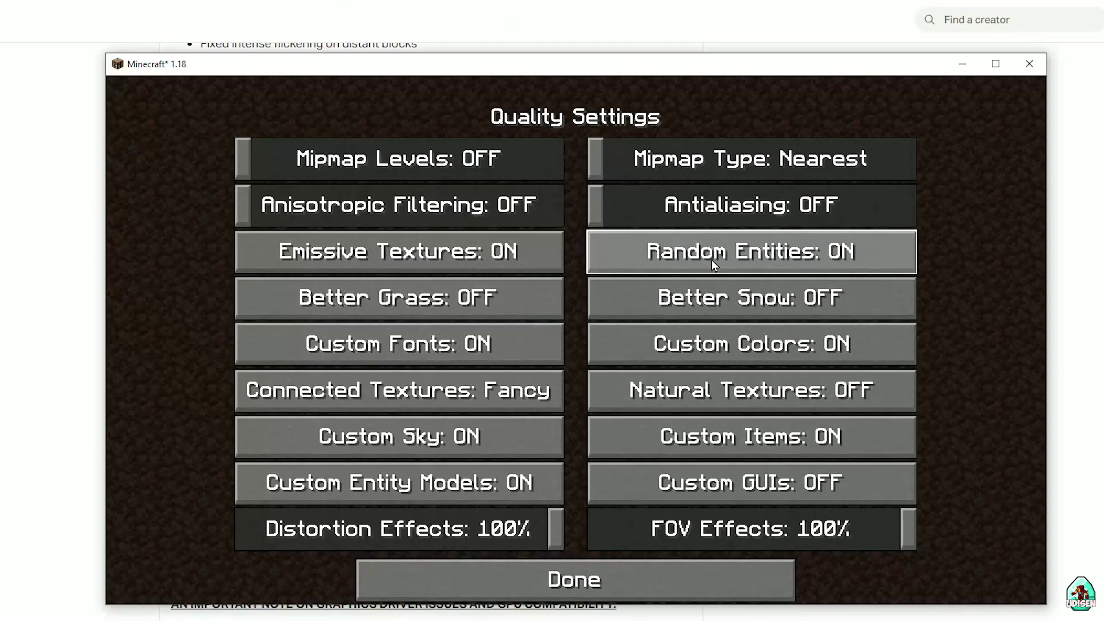
click(715, 387)
click(714, 387)
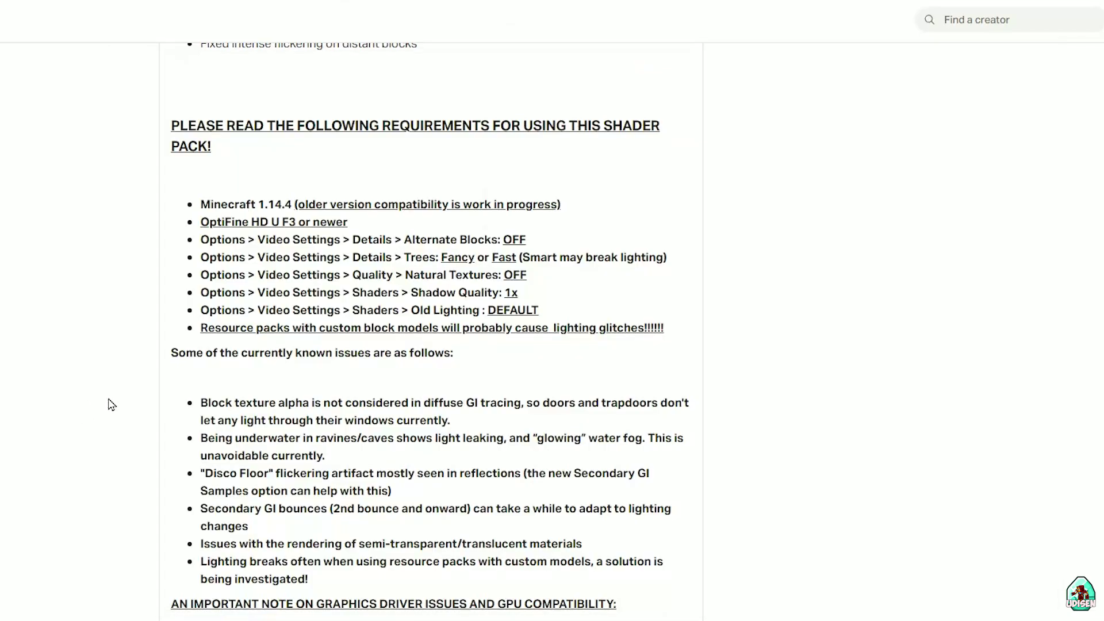
key(alt+Tab)
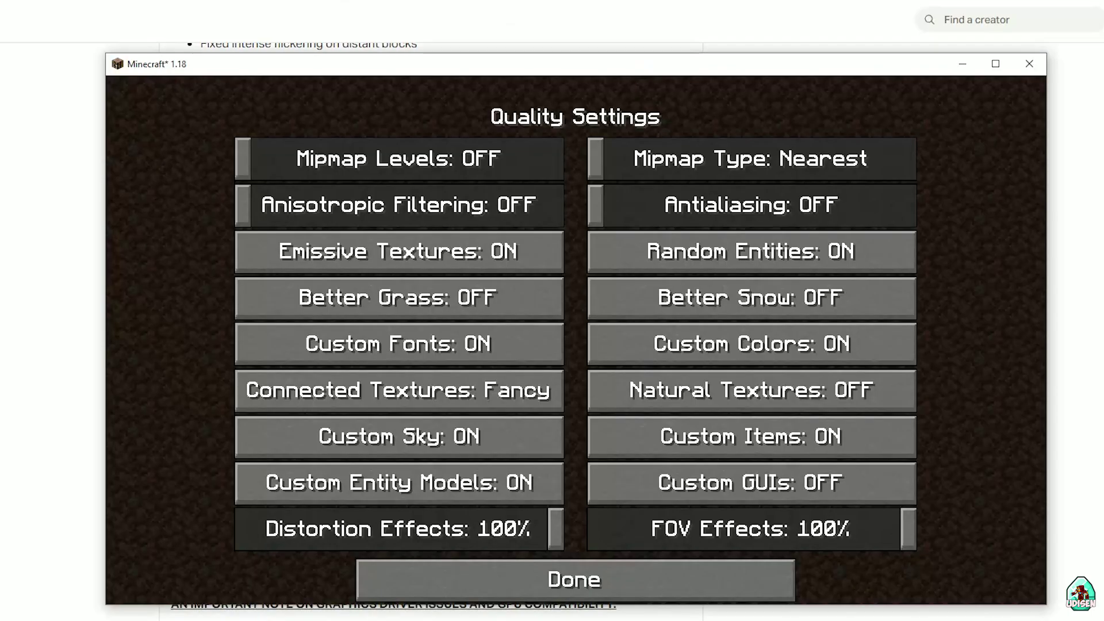
click(671, 575)
click(669, 573)
- Compare Shadow Quality and Old Lighting in the shader settings with the values required on the web page
click(489, 336)
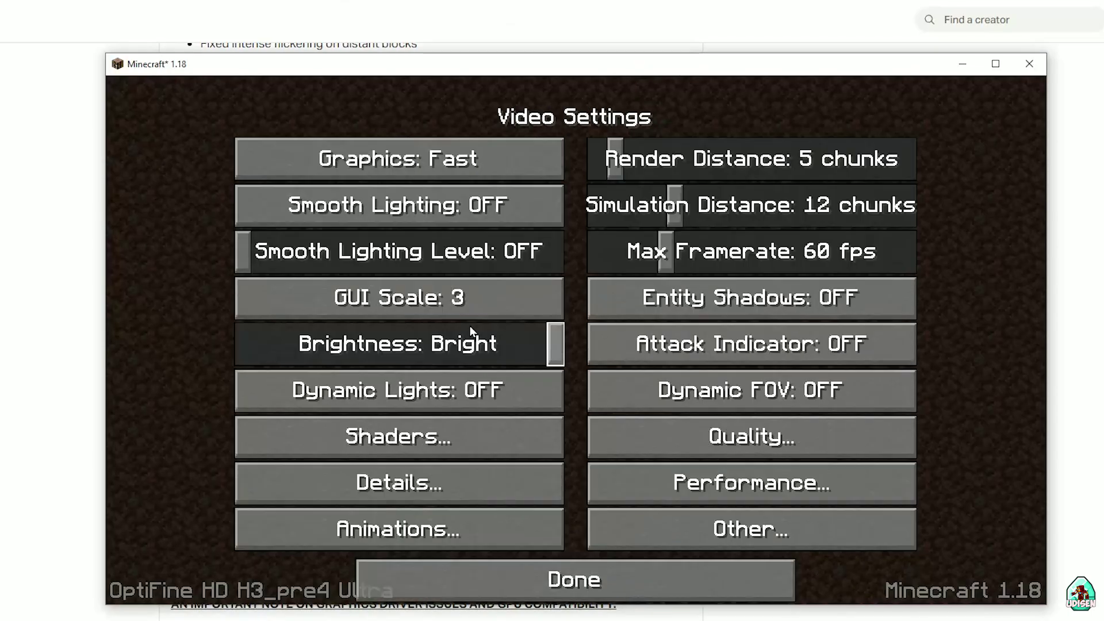
click(463, 435)
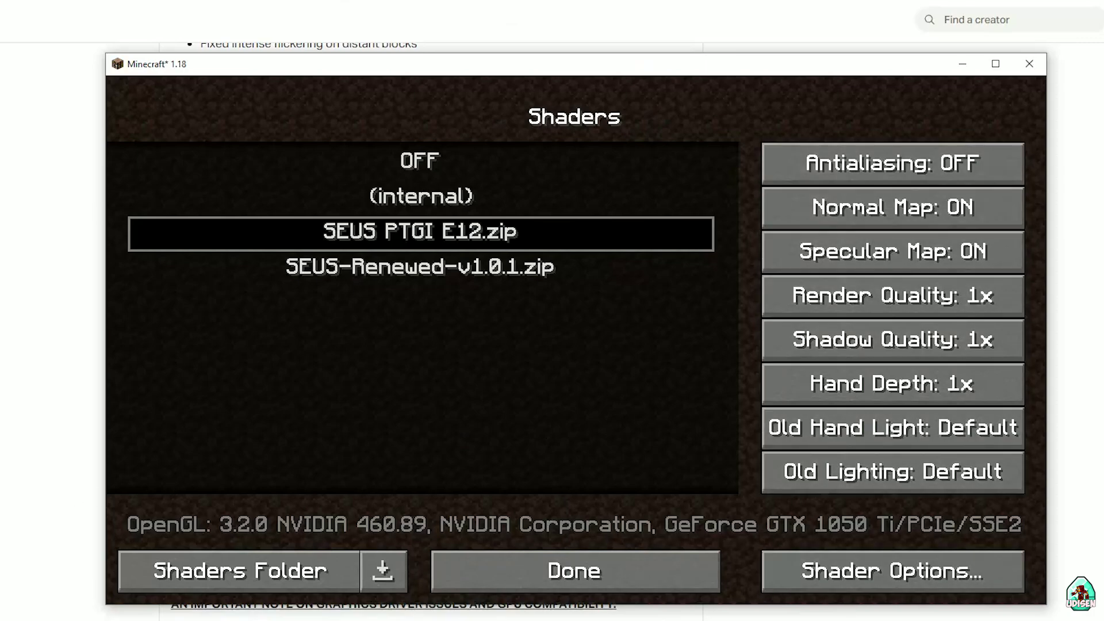
click(17, 417)
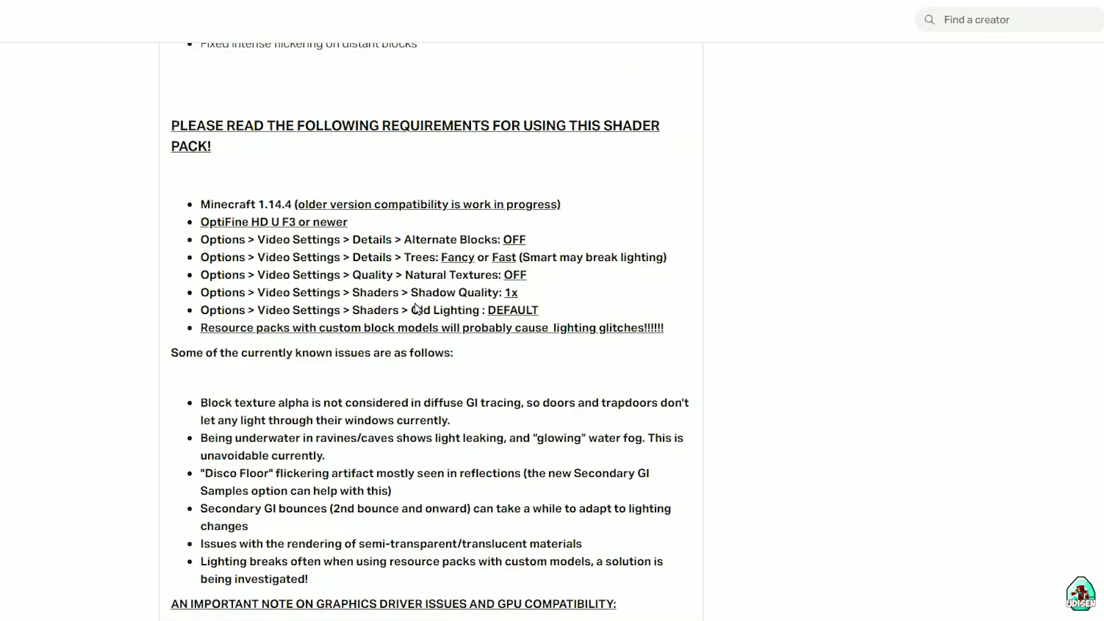
key(alt+Tab)
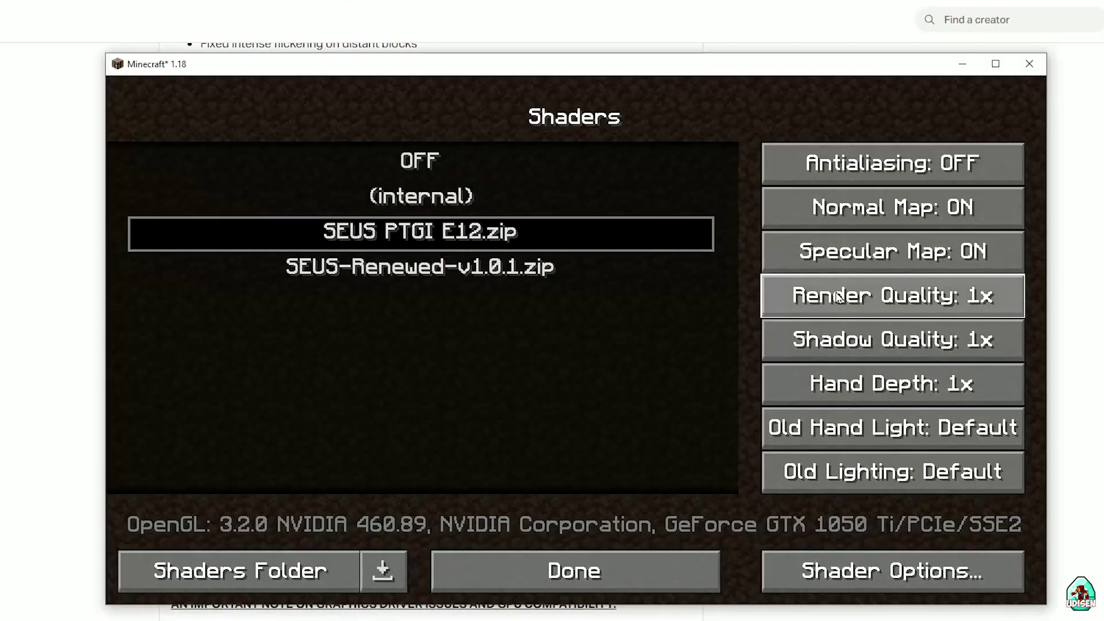
mouse_move(840, 332)
click(36, 361)
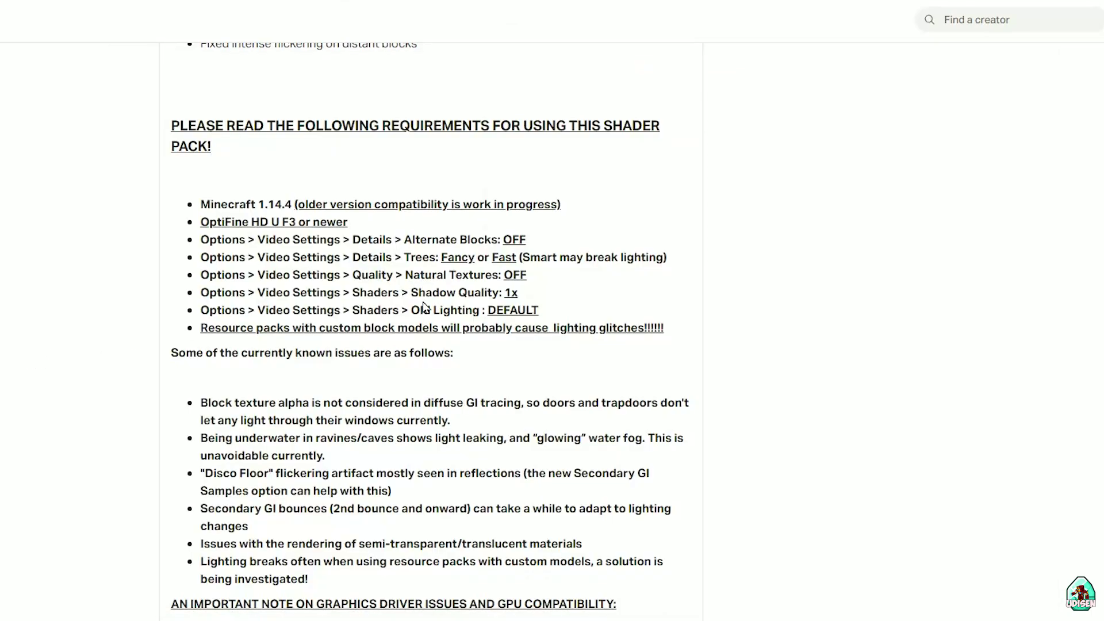
key(alt+Tab)
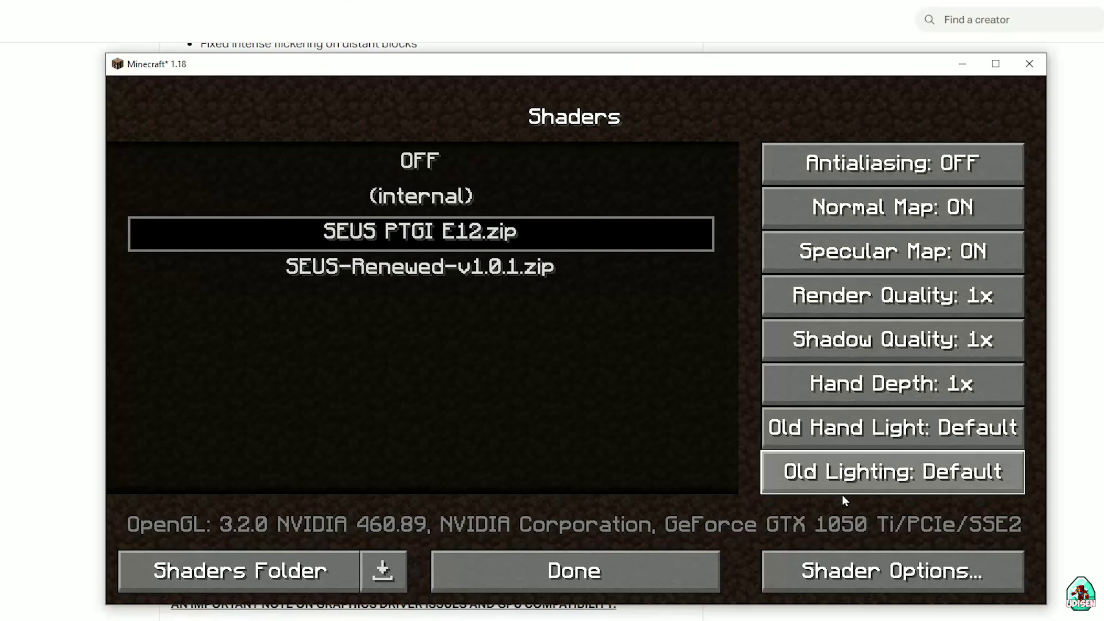
- Close the shader, video and options screens and enter the singleplayer world
click(574, 569)
click(579, 567)
click(575, 553)
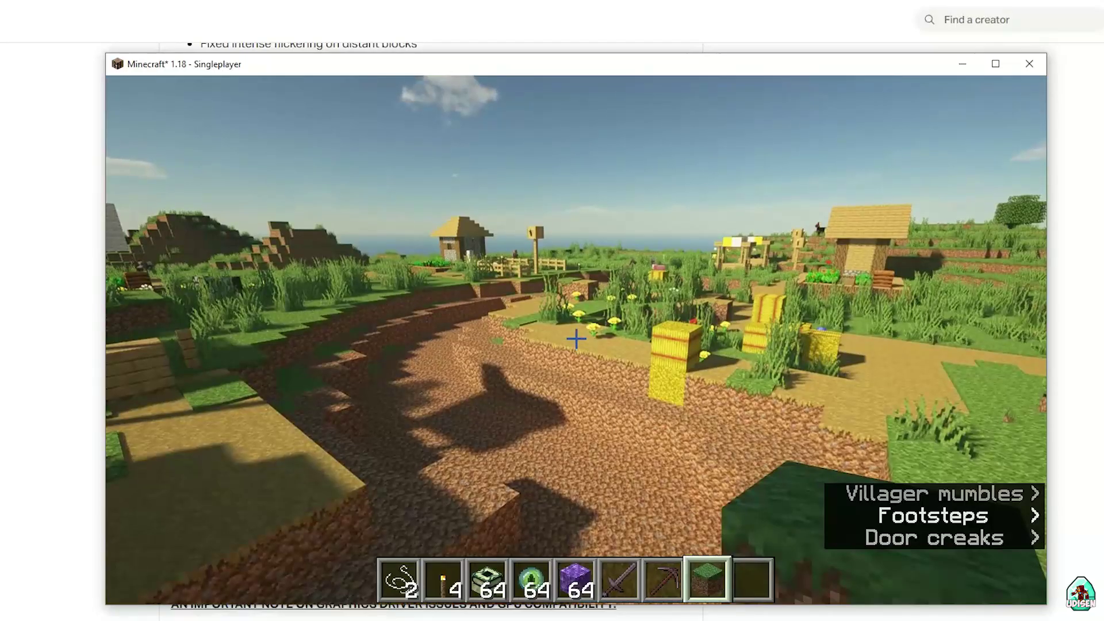
- Walk through the village to examine the shader's lighting and shadows on buildings, grass and flowers, and glance at the creative inventory
key(w)
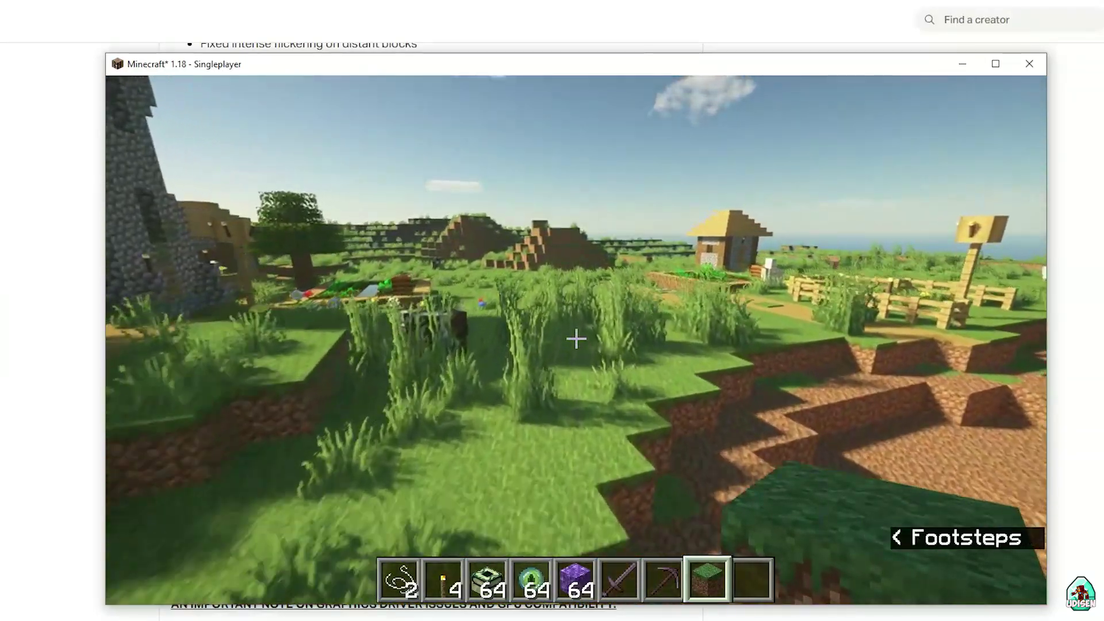
key(w)
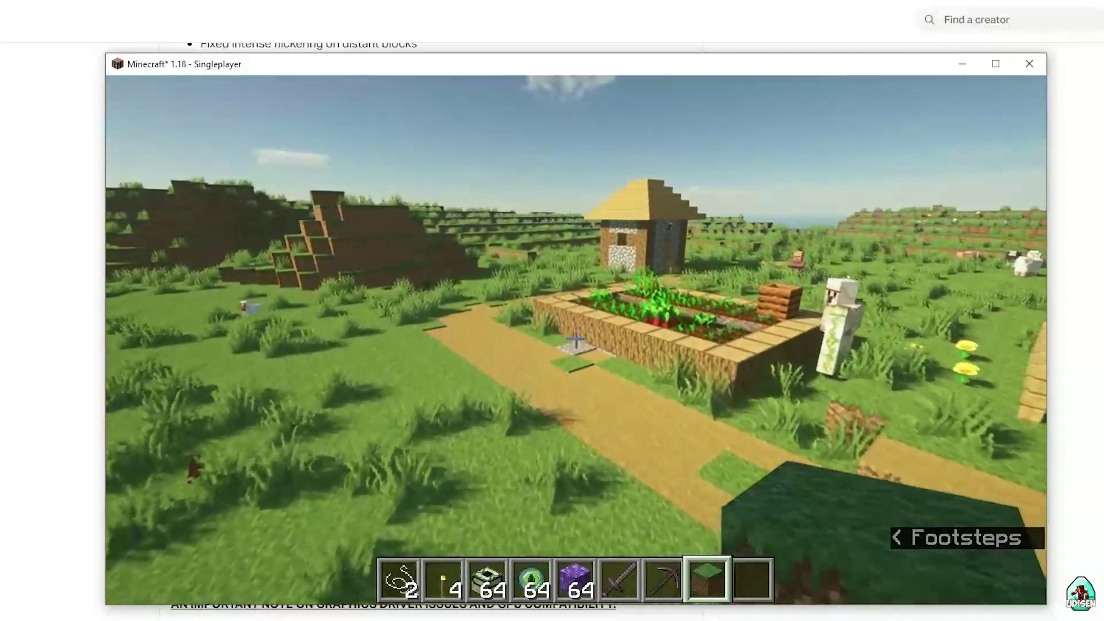
key(w)
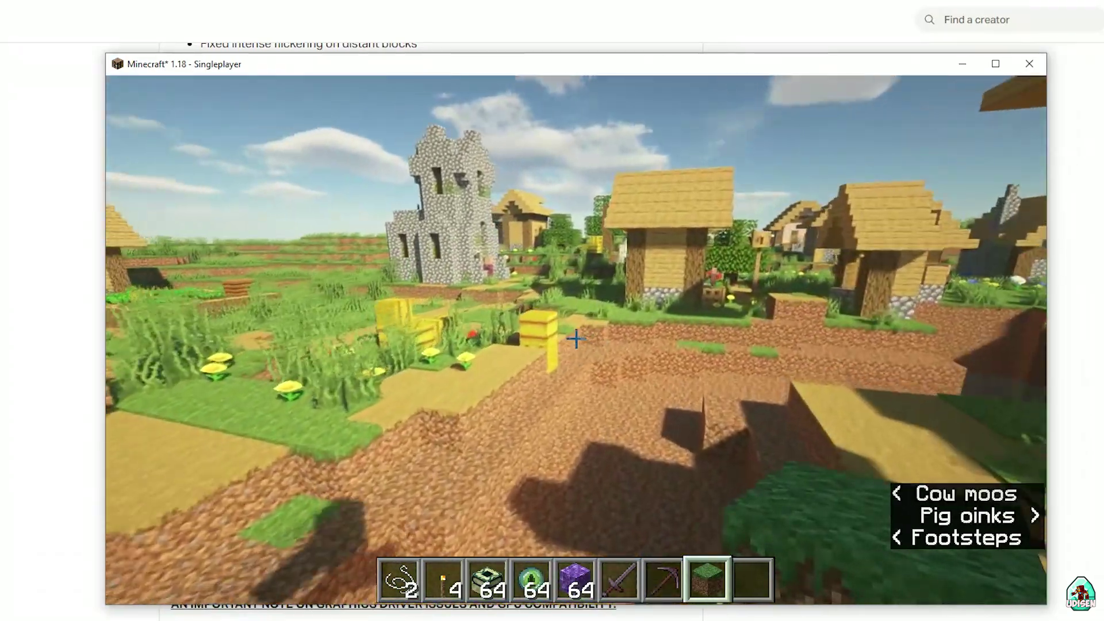
key(w)
key(space)
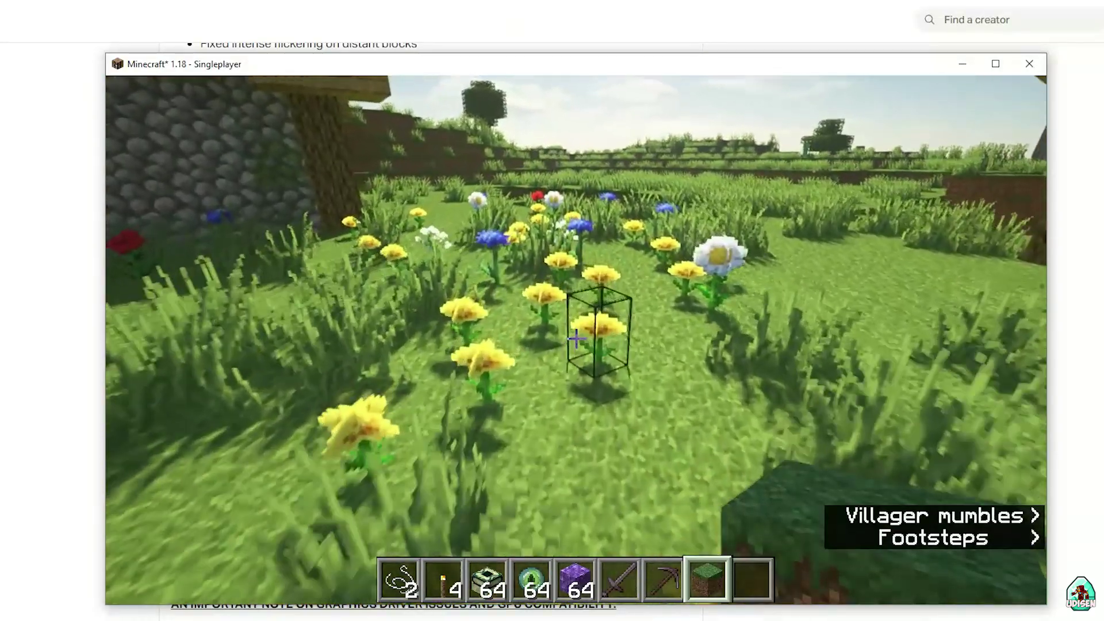
key(e)
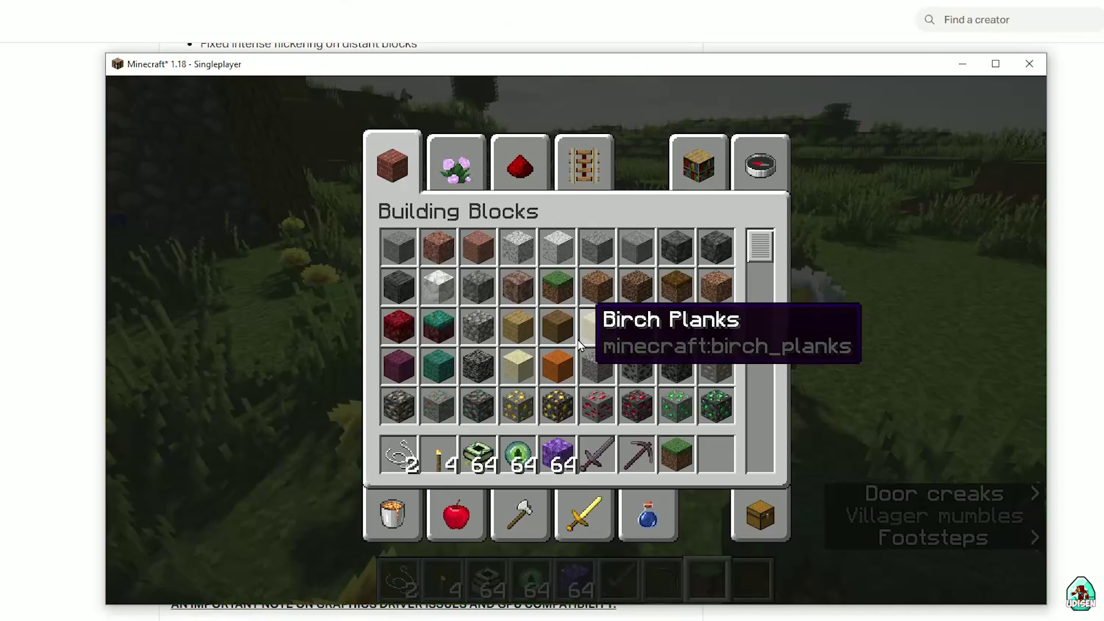
key(e)
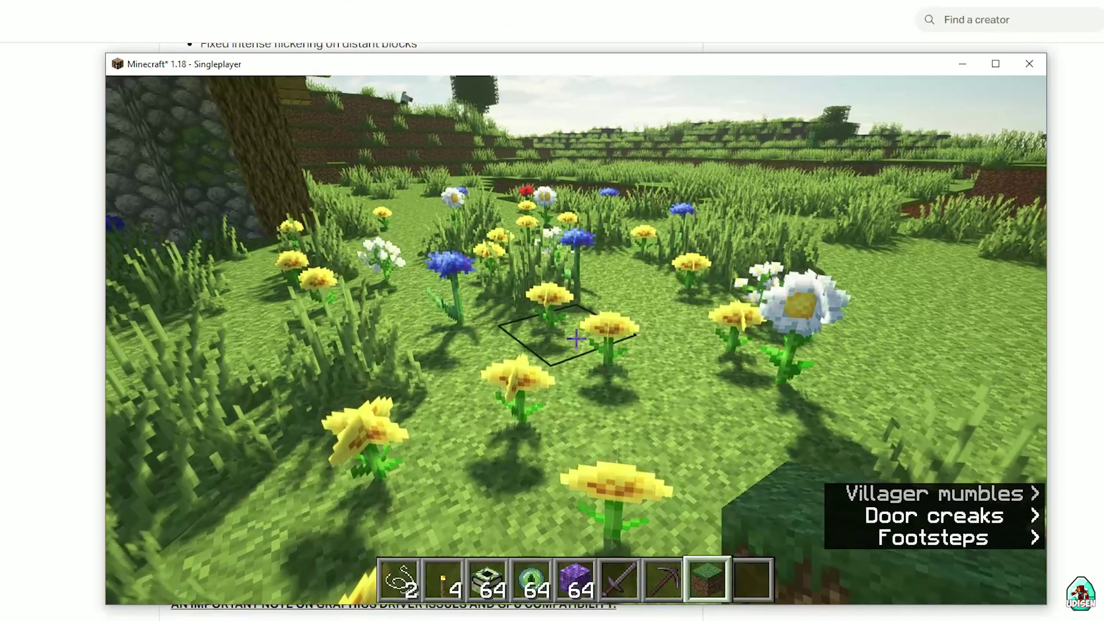
- Examine the player character with the shader in third-person view and in the survival inventory, ending back in first person
key(w)
key(F5)
key(F5)
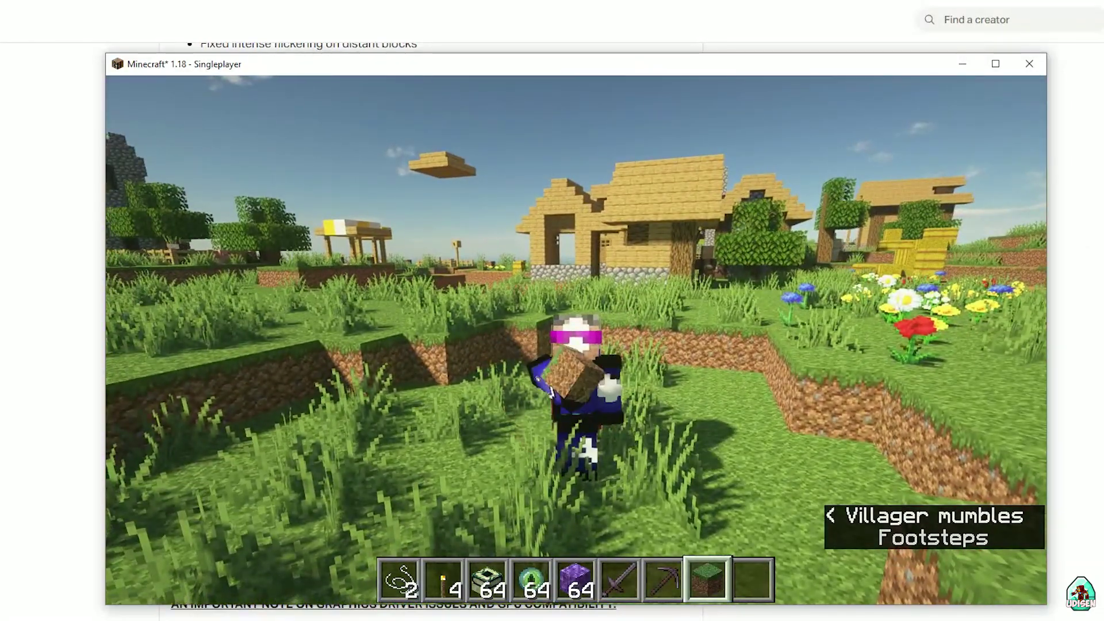
key(F5)
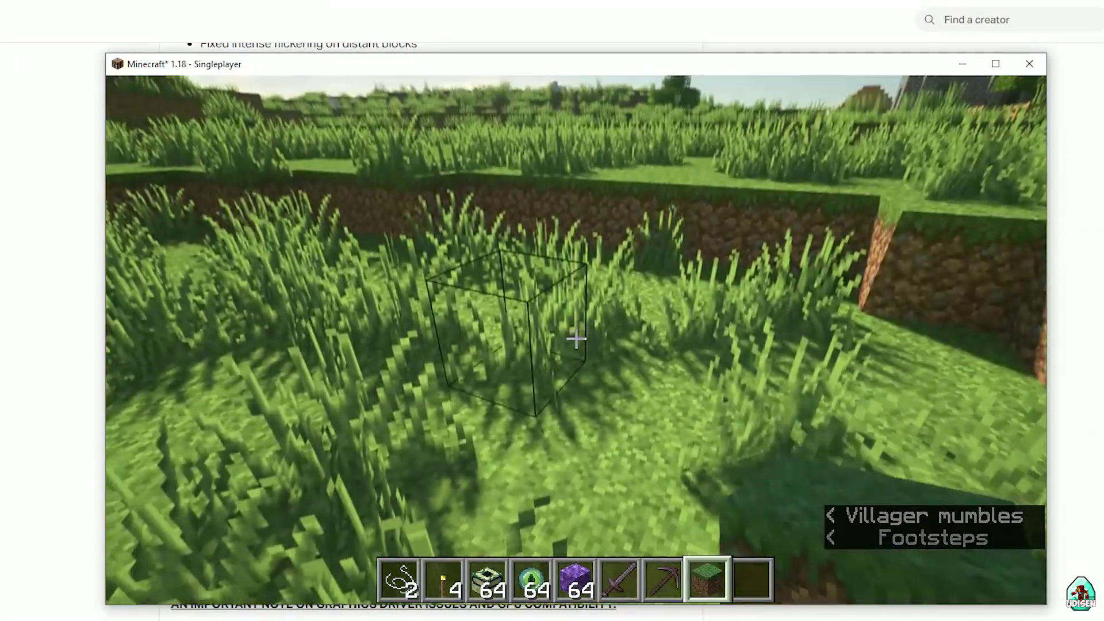
key(e)
click(759, 506)
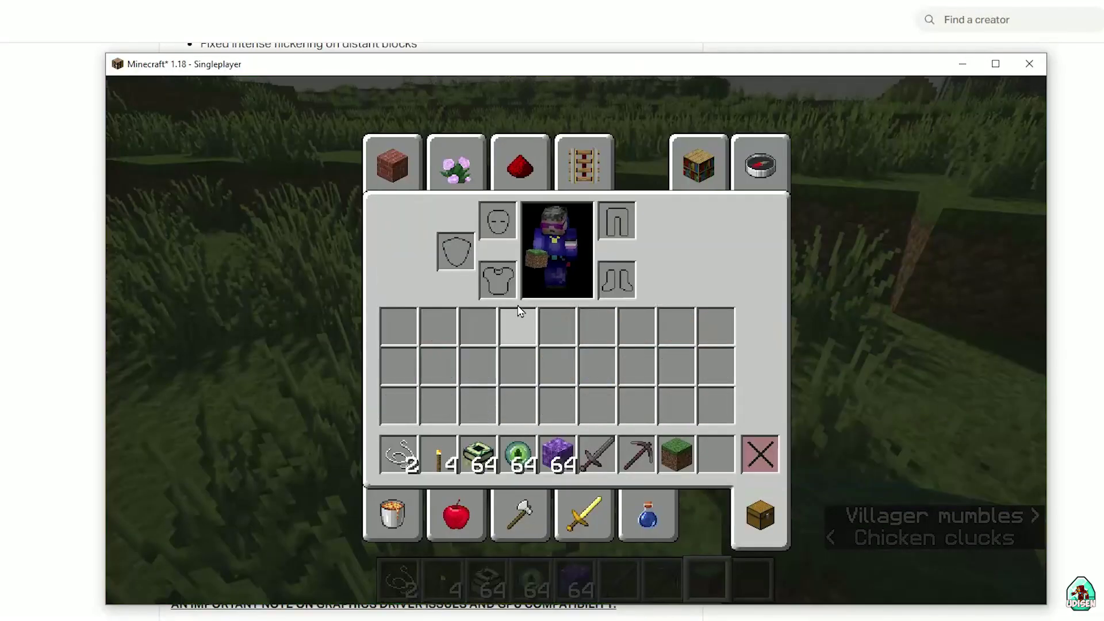
key(e)
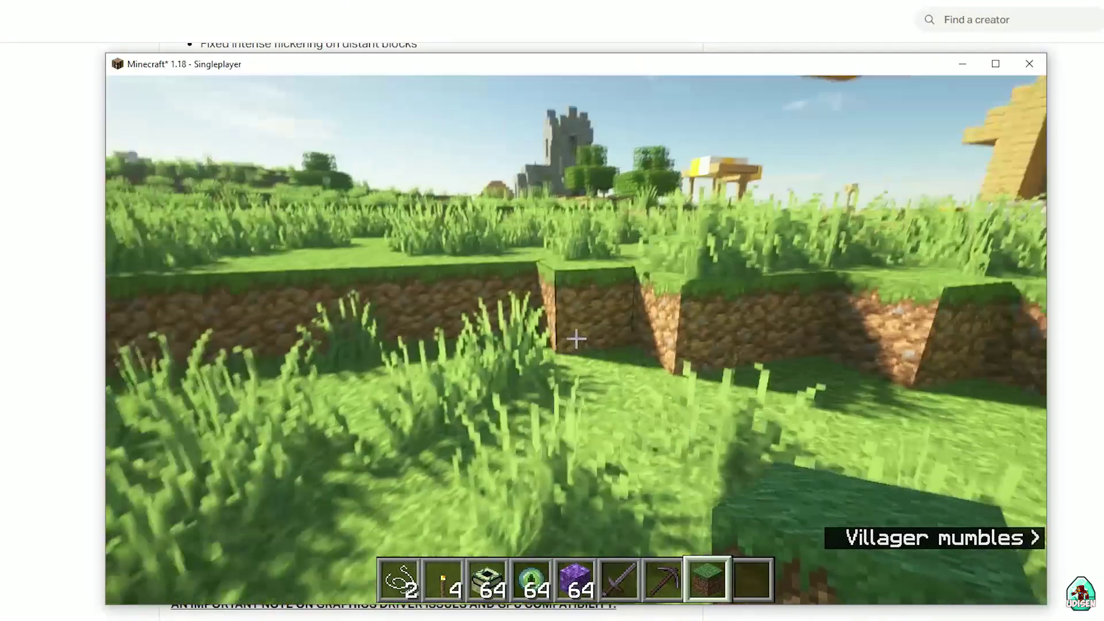
- Walk back along the village's gravel path toward the hay bales to examine the shaded scenery
key(w)
key(w)
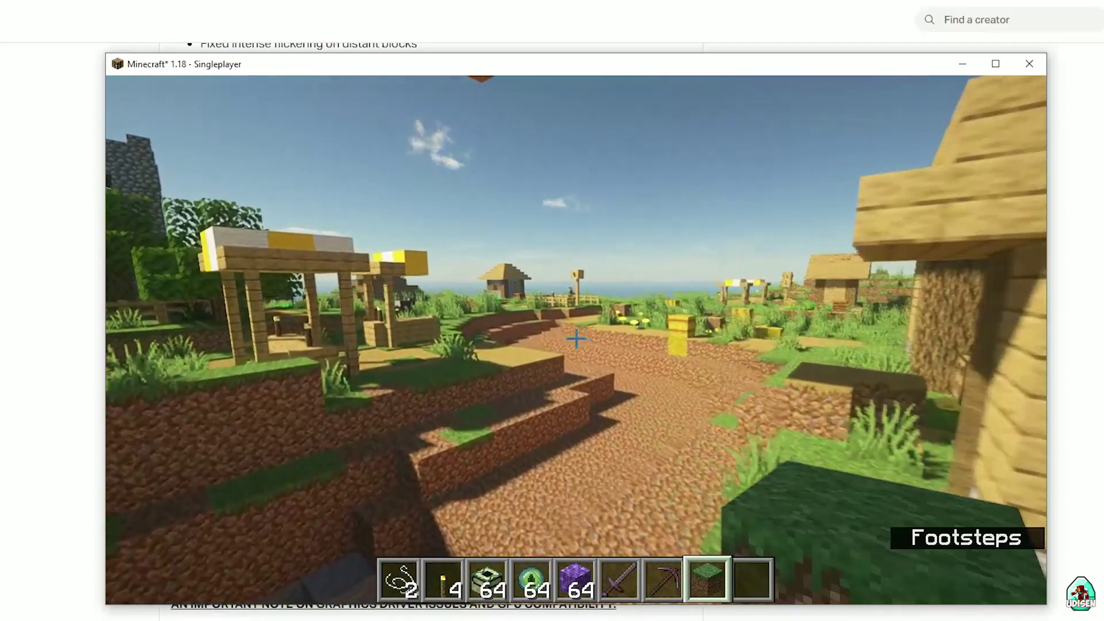
key(w)
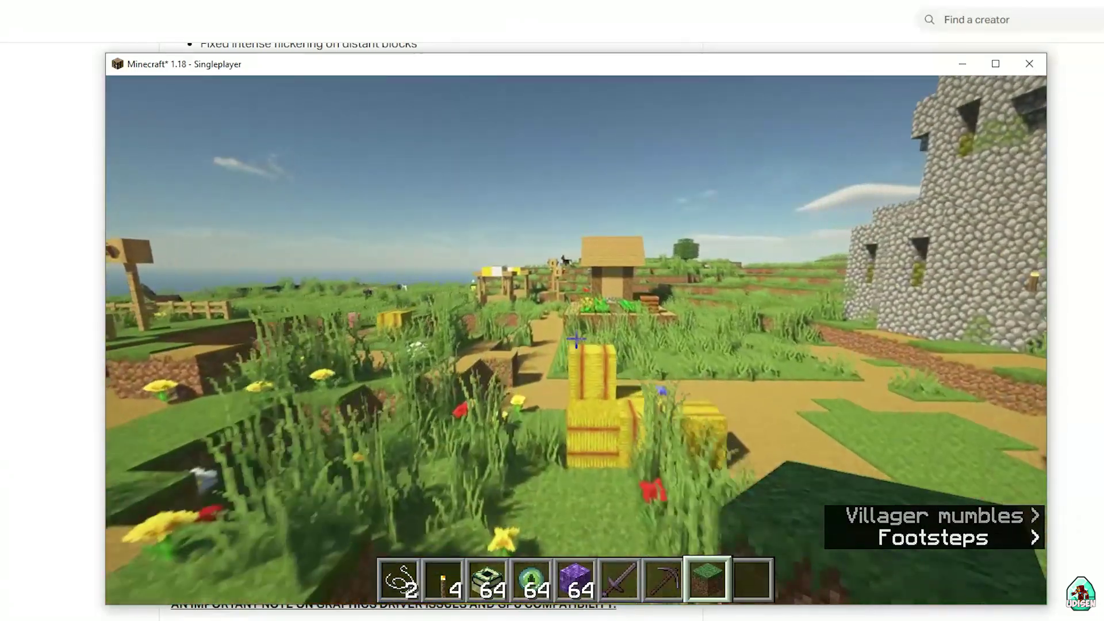